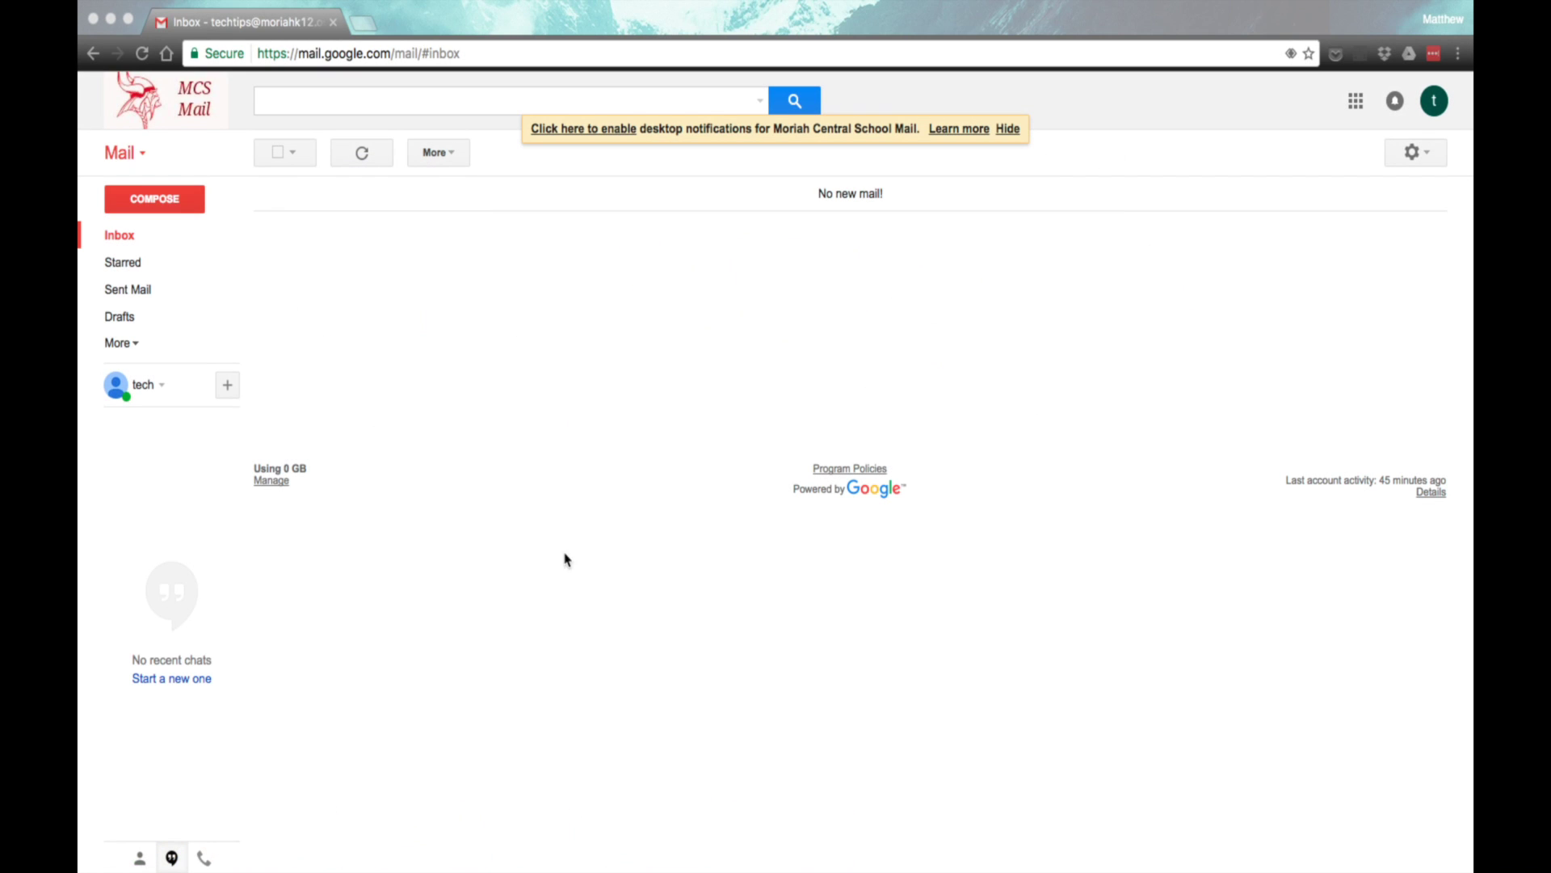
Step: Open Gmail's Google apps list and expand it to show Forms and Classroom
left_click(1356, 104)
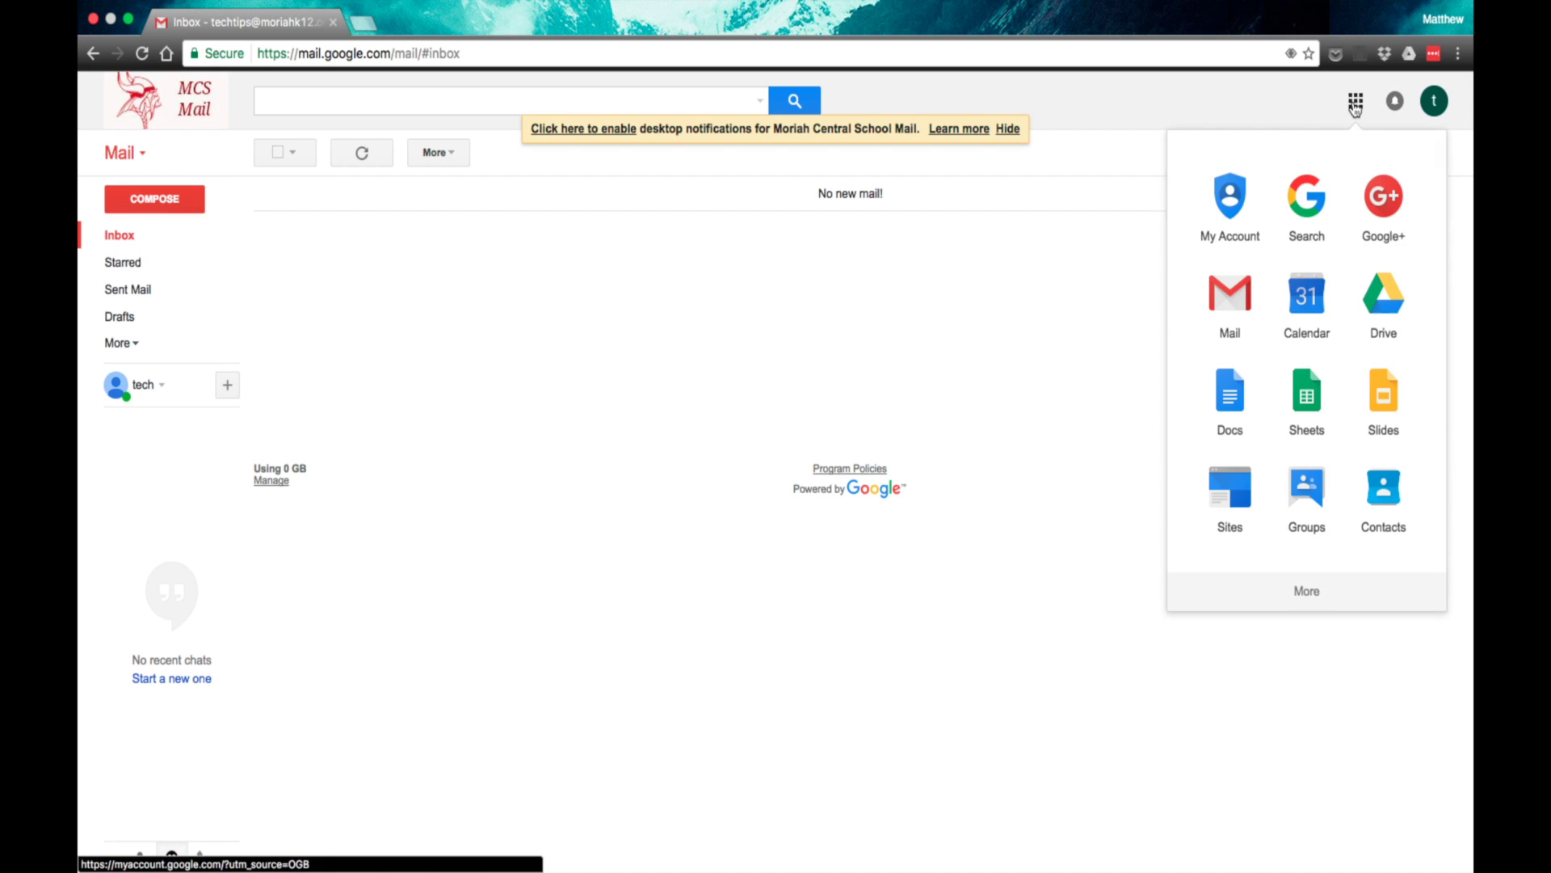
left_click(1306, 590)
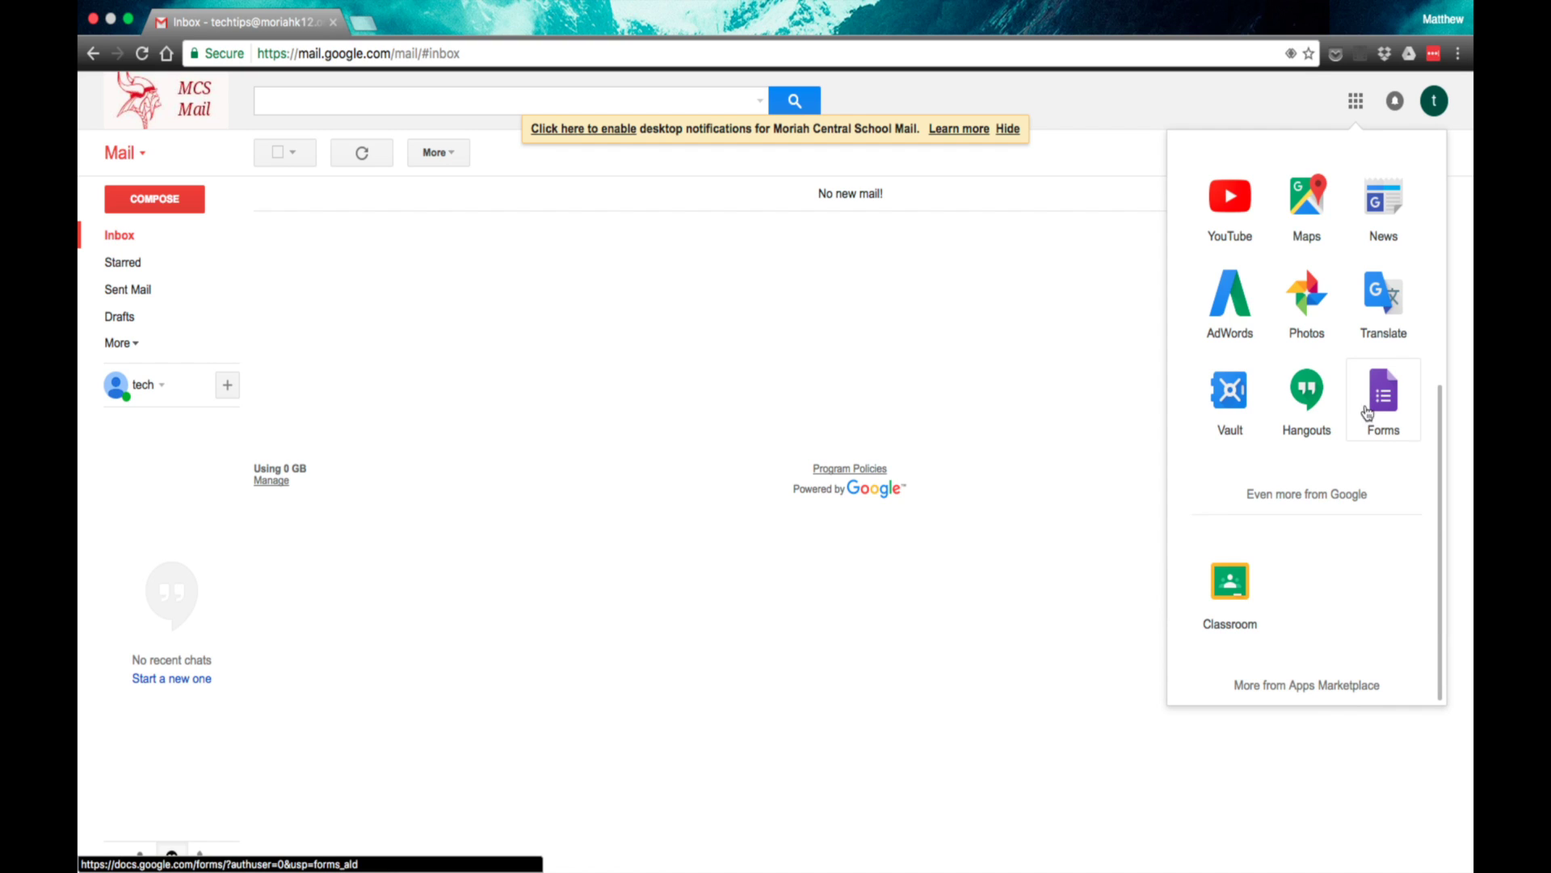
Step: Open the 'Even more from Google' page and jump to its all-products list
left_click(1329, 496)
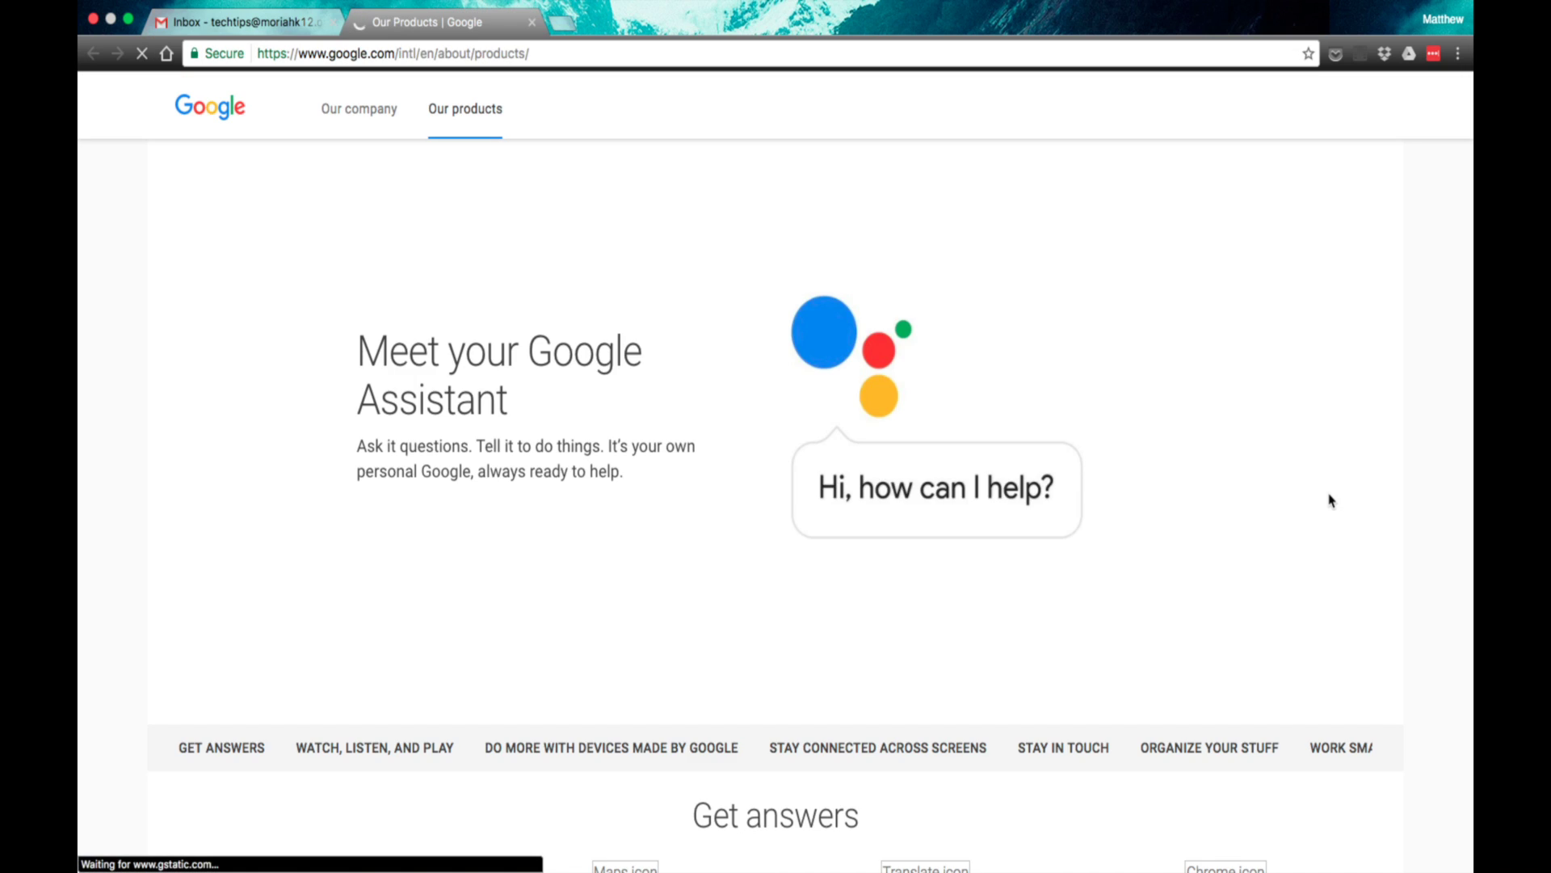
scroll(1178, 456, "down", 3)
scroll(1178, 456, "down", 5)
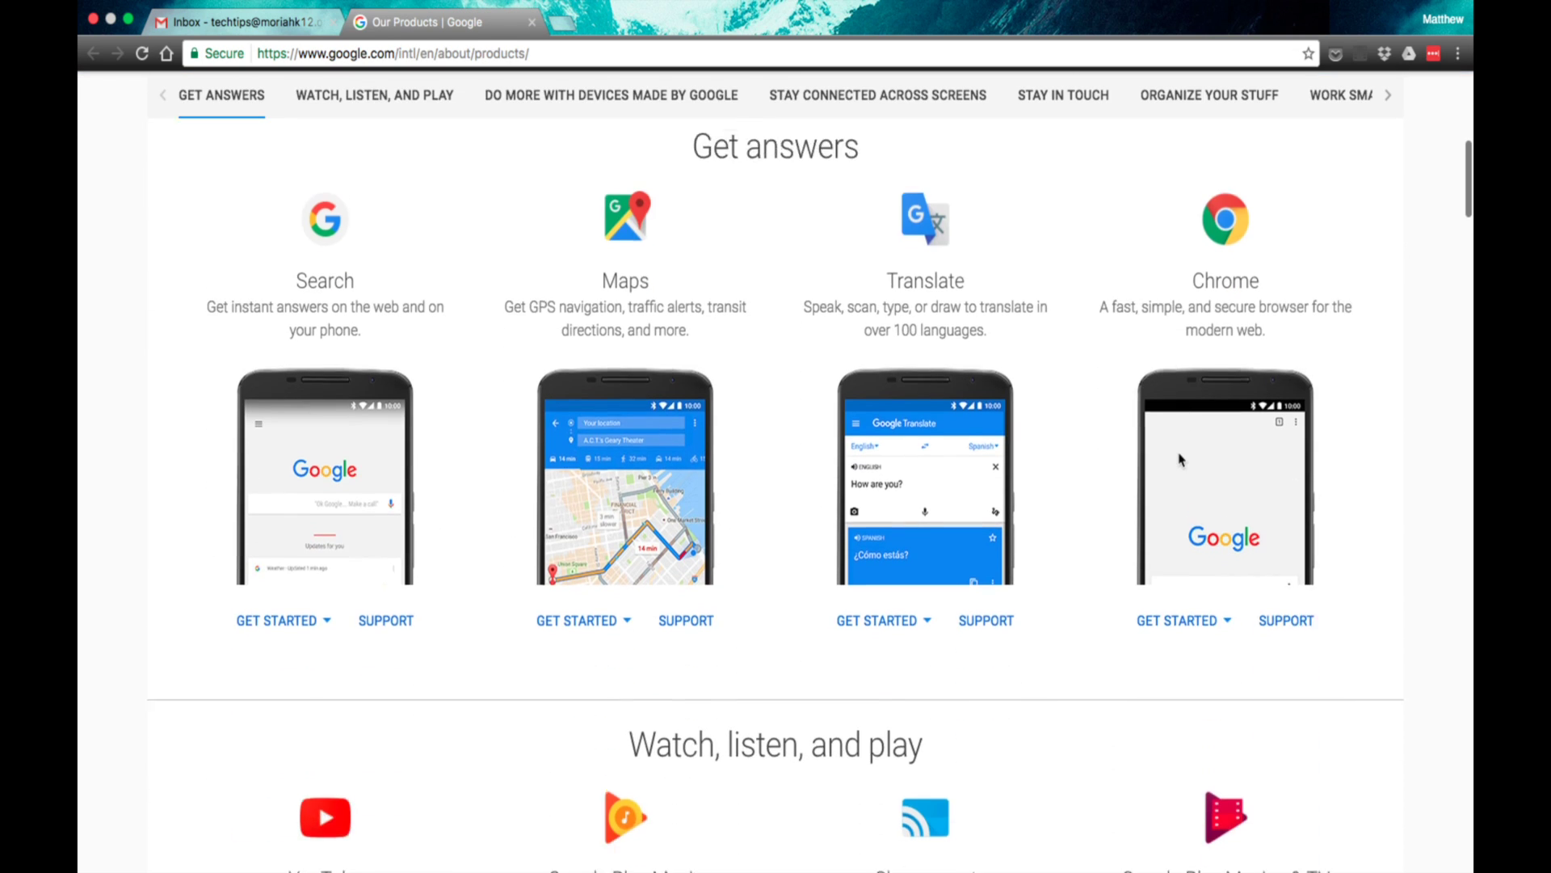
left_click(1389, 95)
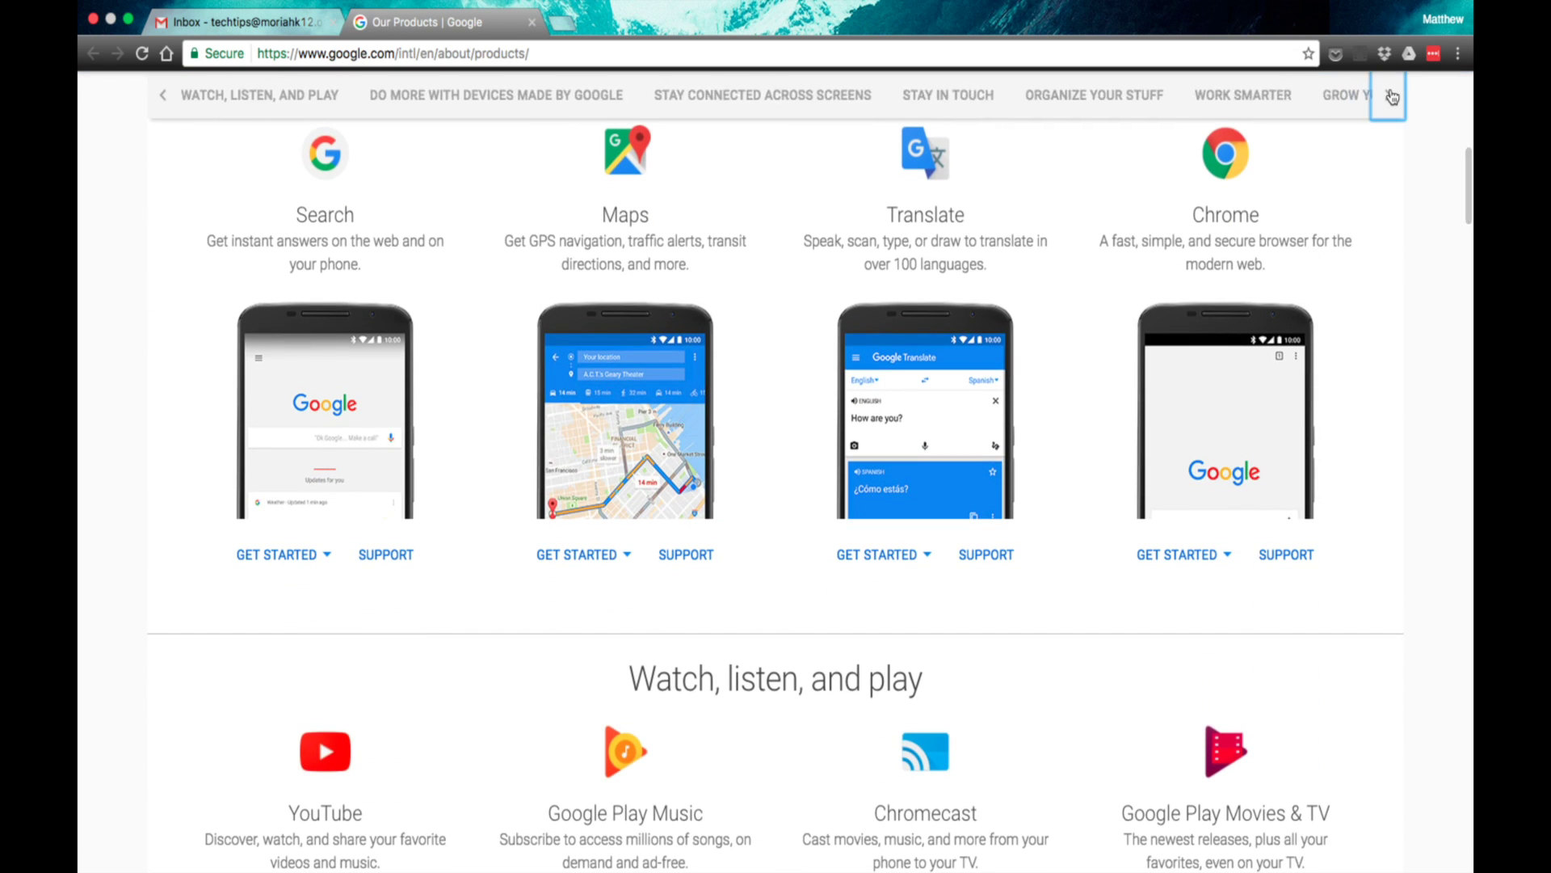
left_click(1317, 95)
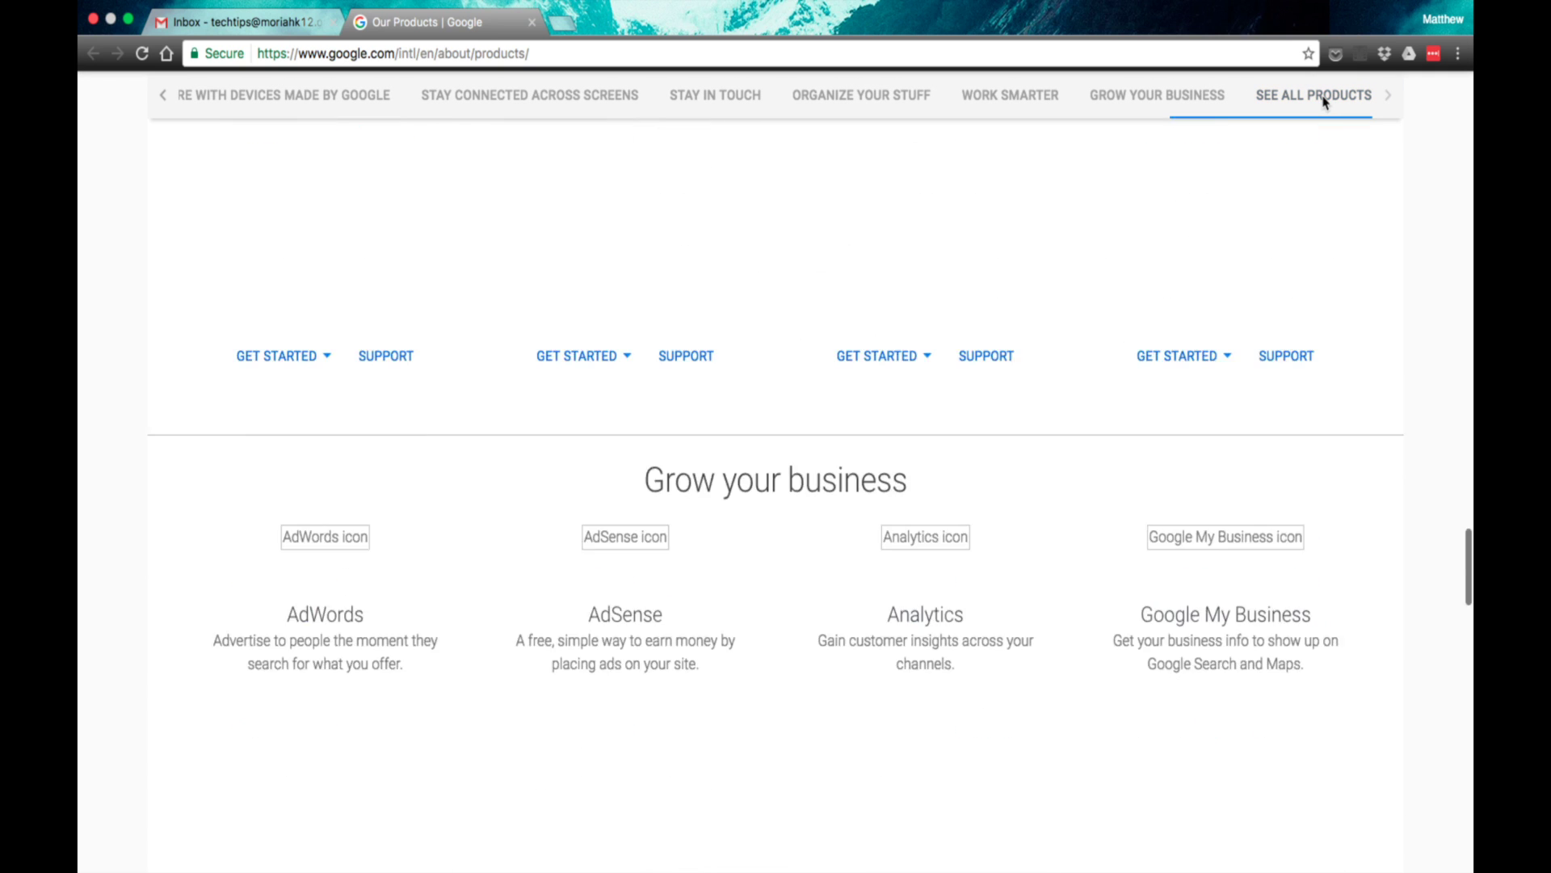
Step: Open the Google Forms product page from the grid, then close it
scroll(992, 530, "down", 3)
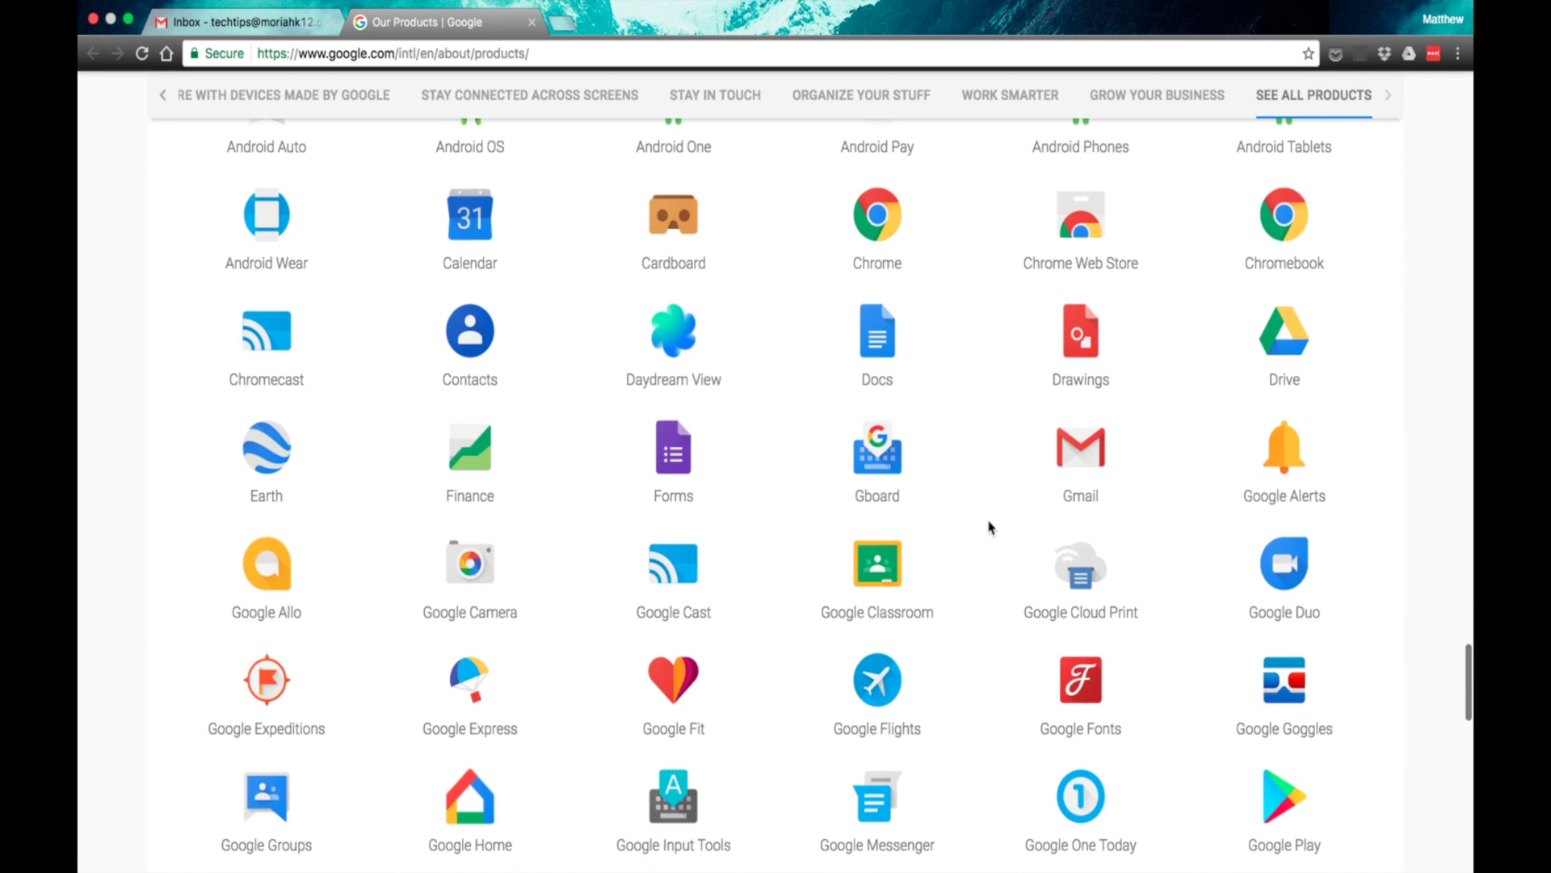
left_click(670, 480)
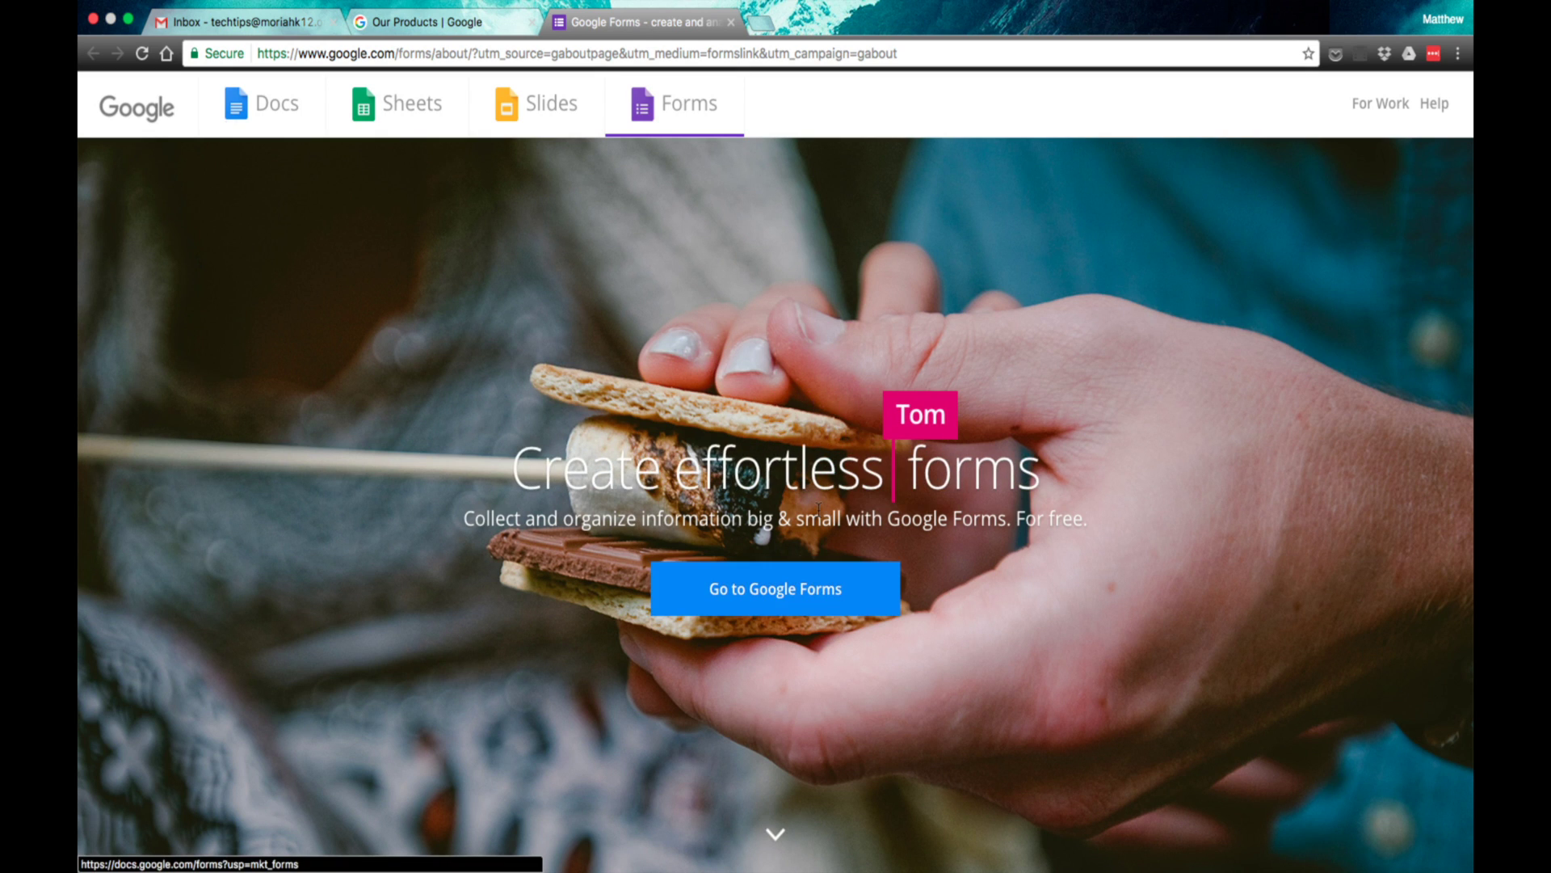
left_click(731, 24)
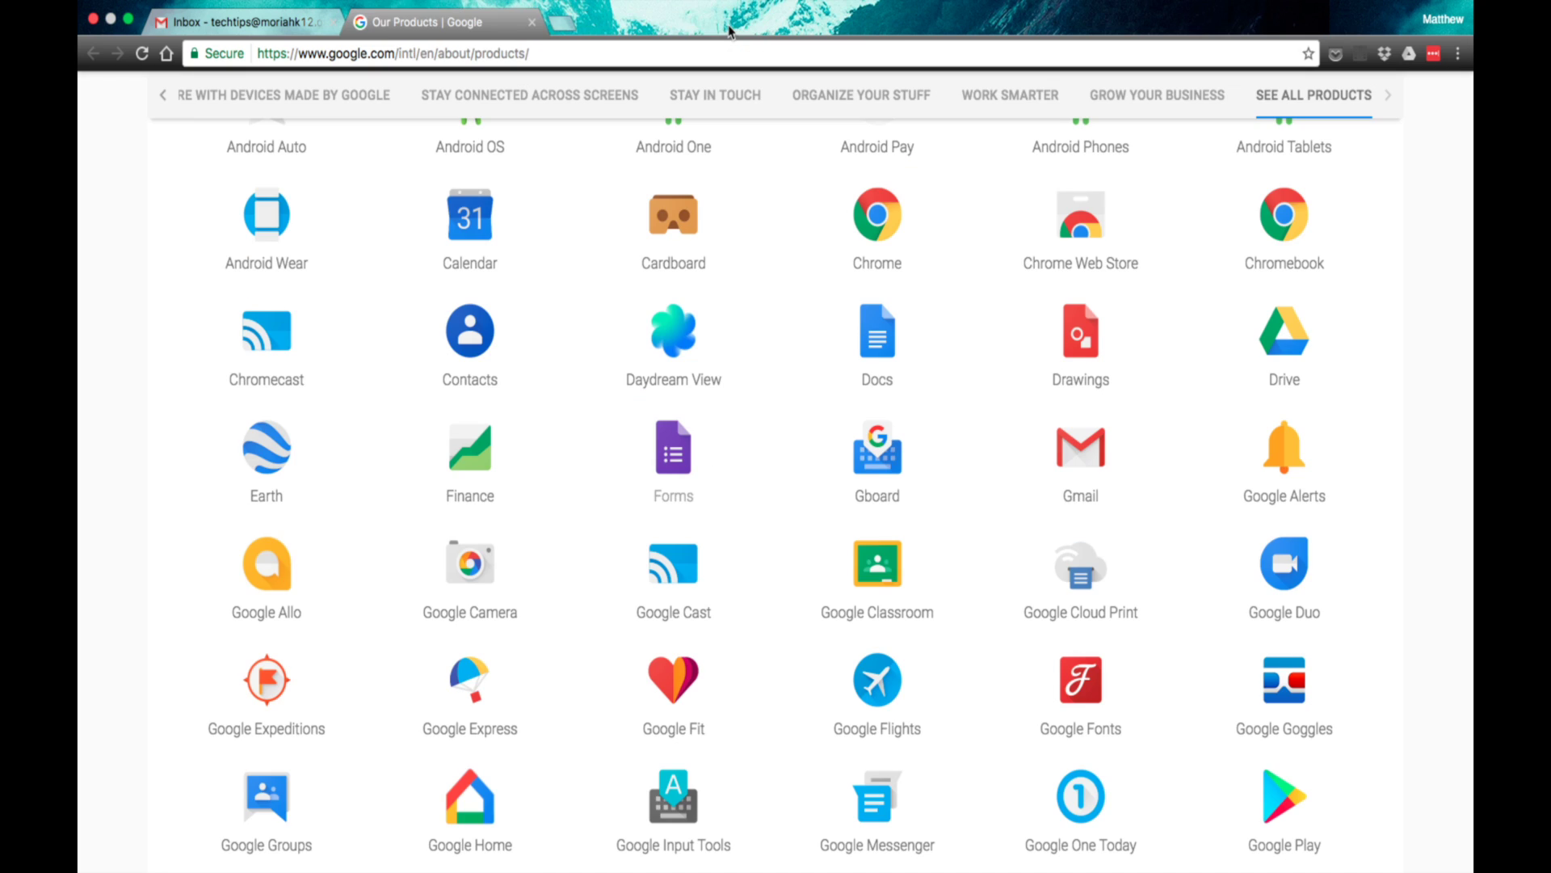
Step: Return to the Gmail inbox and launch Google Forms from the apps list
left_click(532, 22)
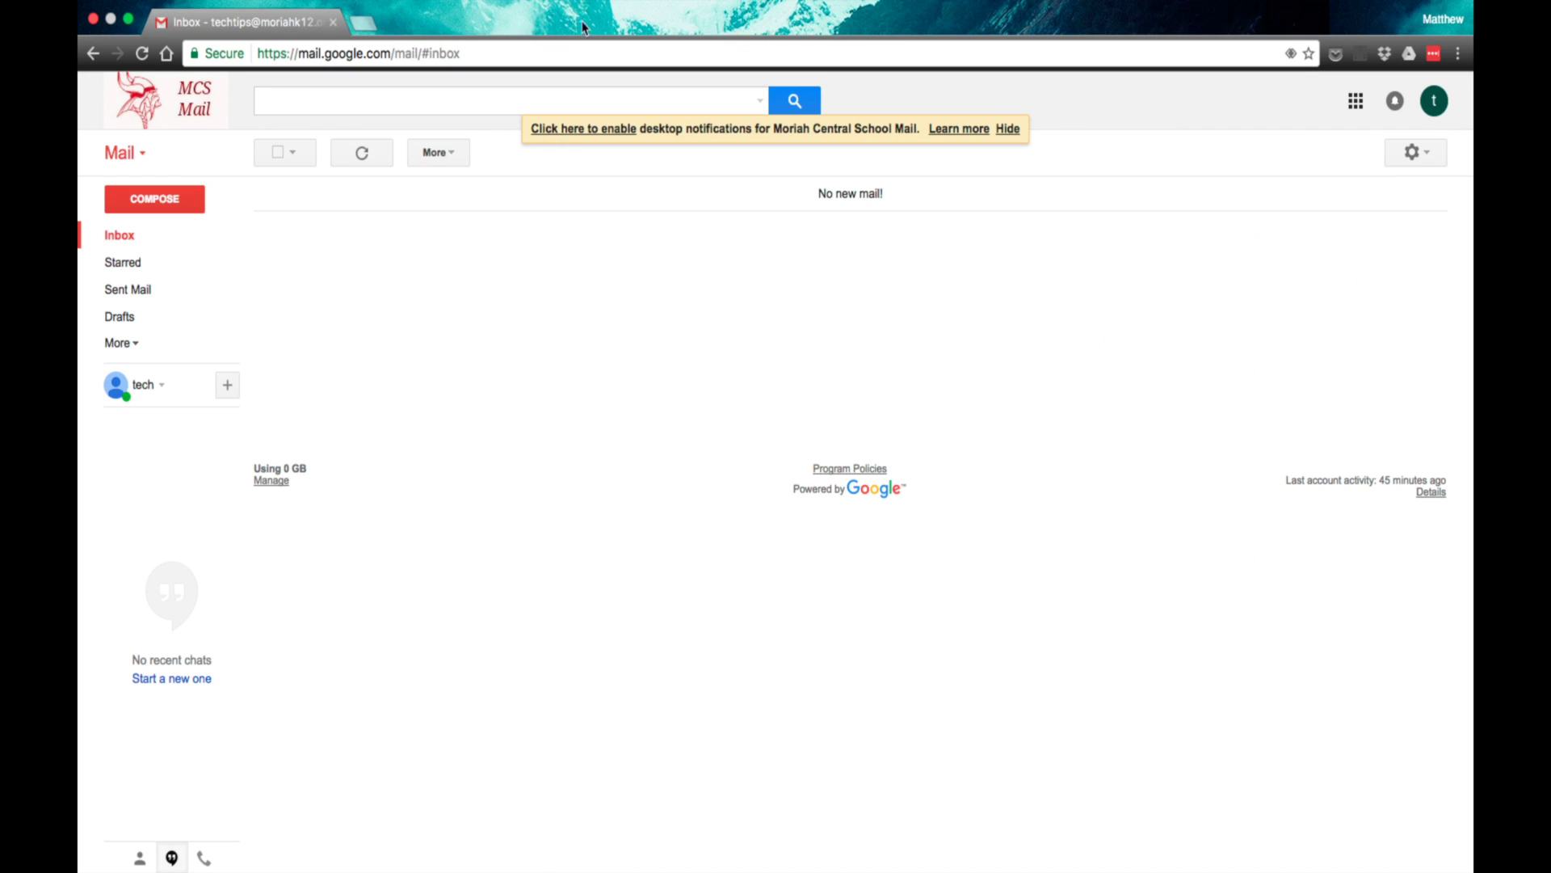
left_click(1357, 102)
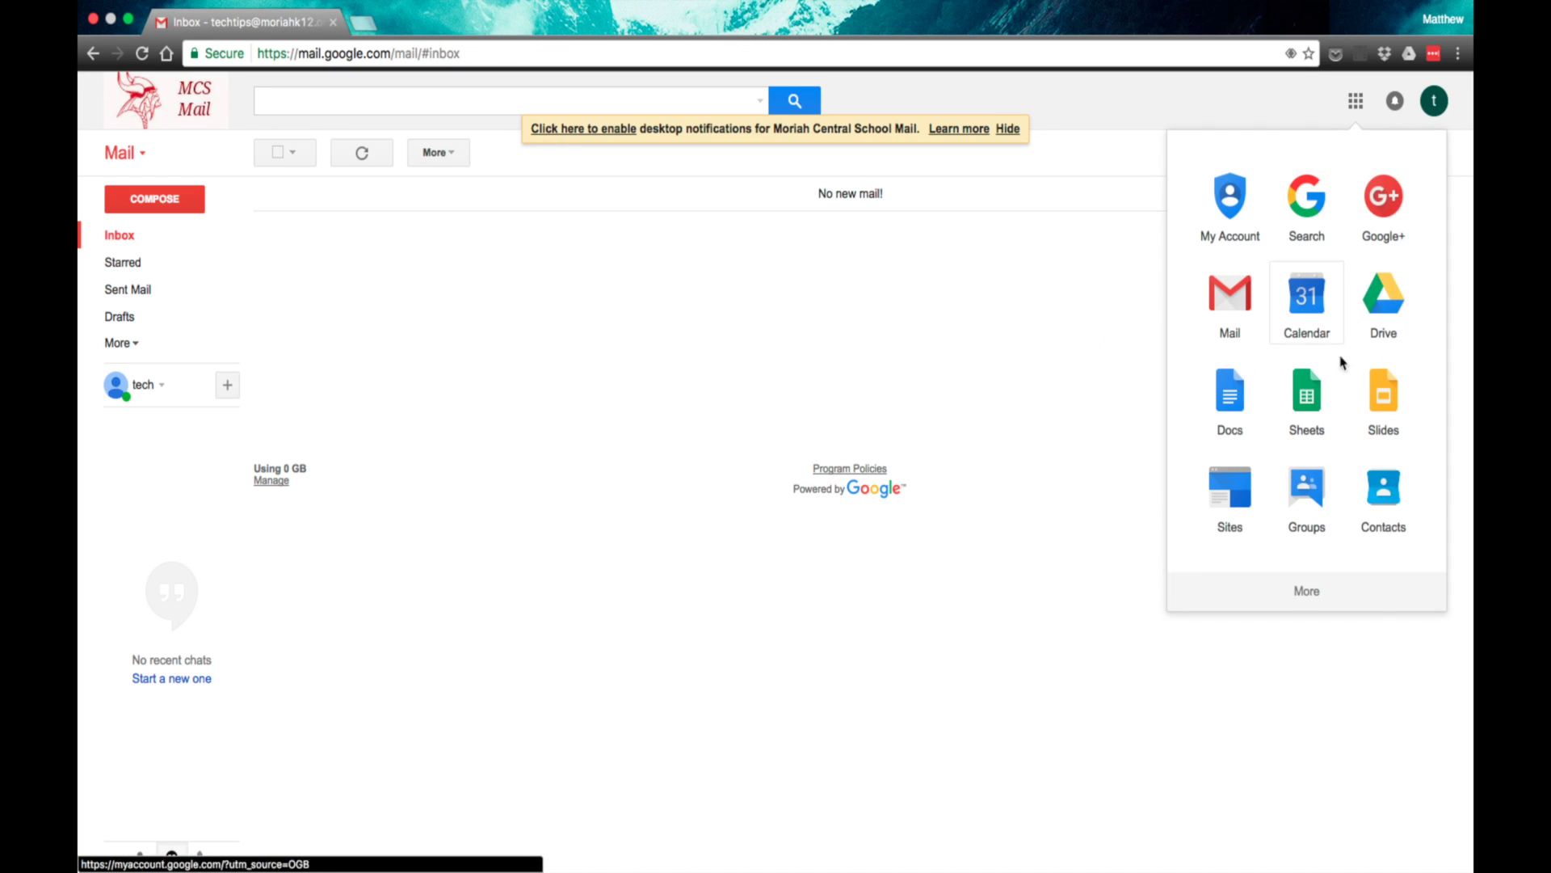
scroll(1325, 404, "down", 5)
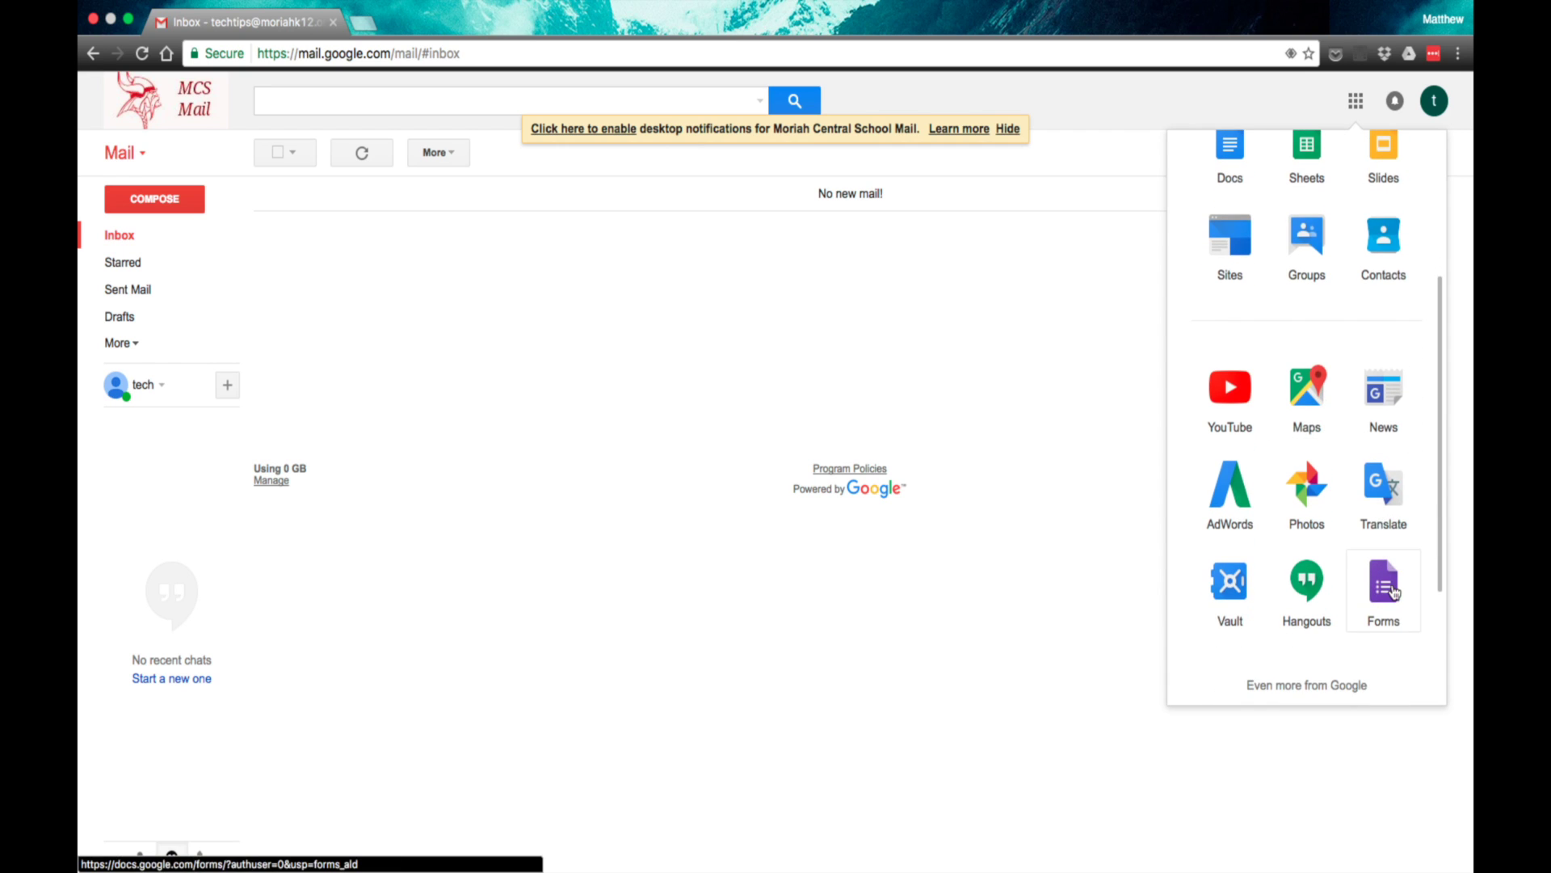
left_click(1384, 585)
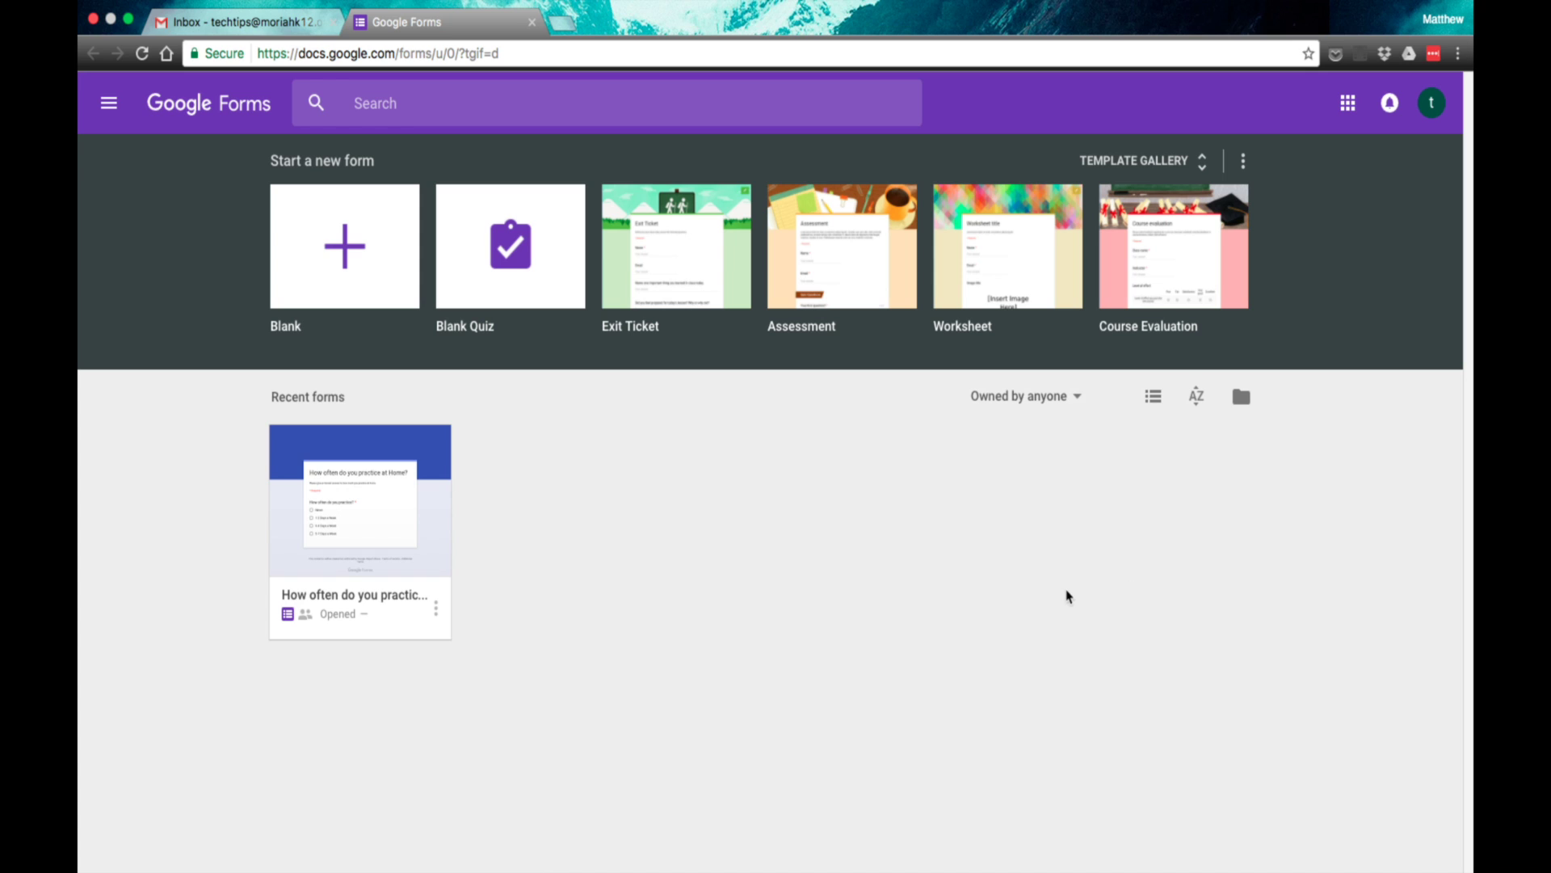
Step: Start a blank form and title it 'How often do you practice at Home?'
left_click(338, 233)
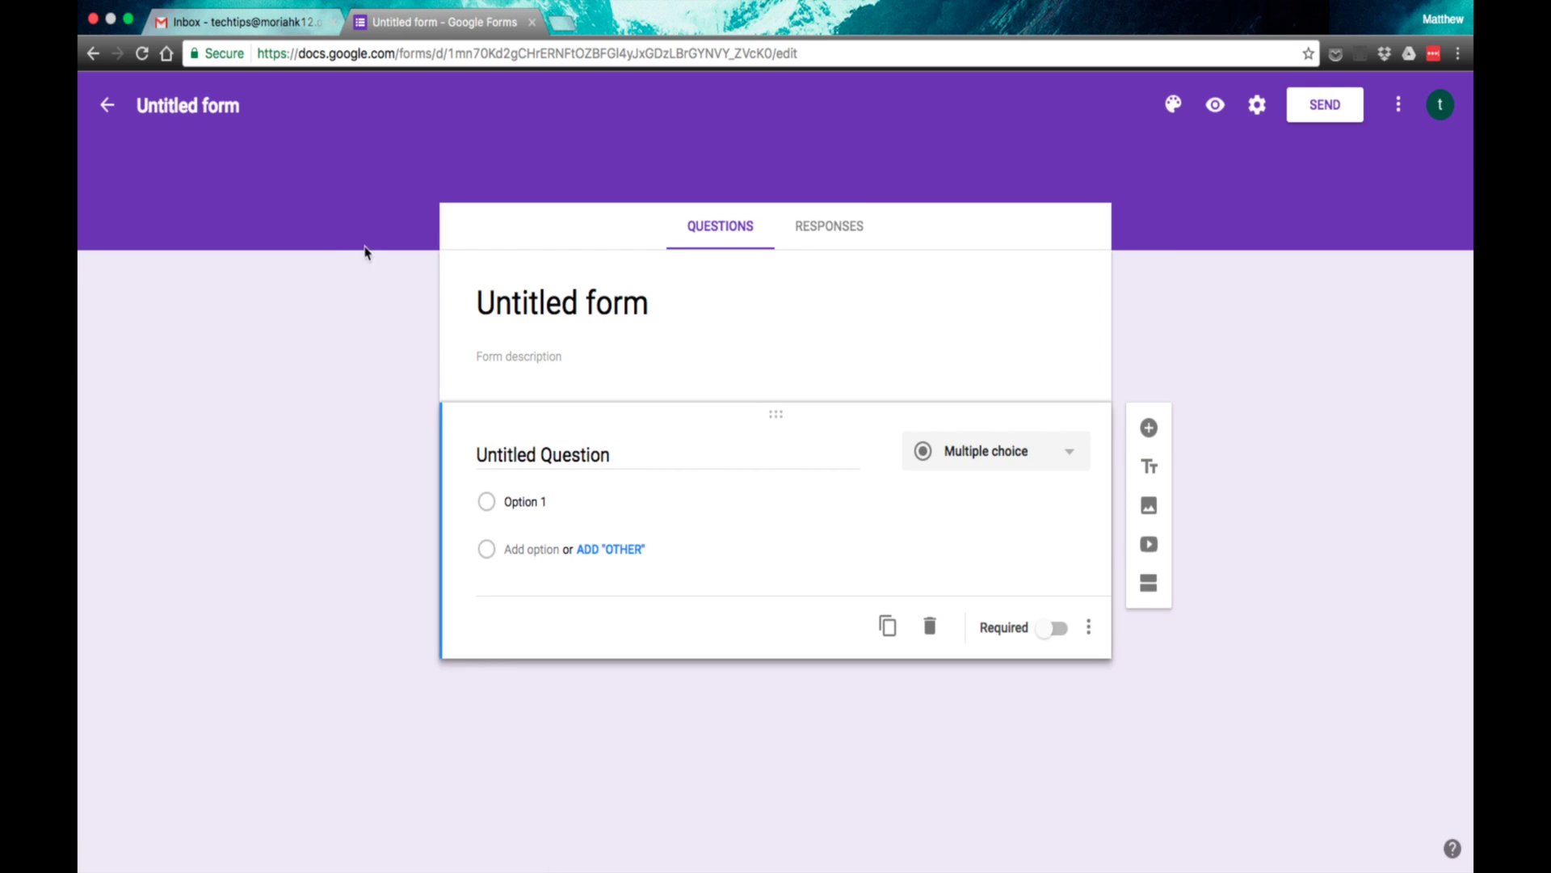
left_click(558, 318)
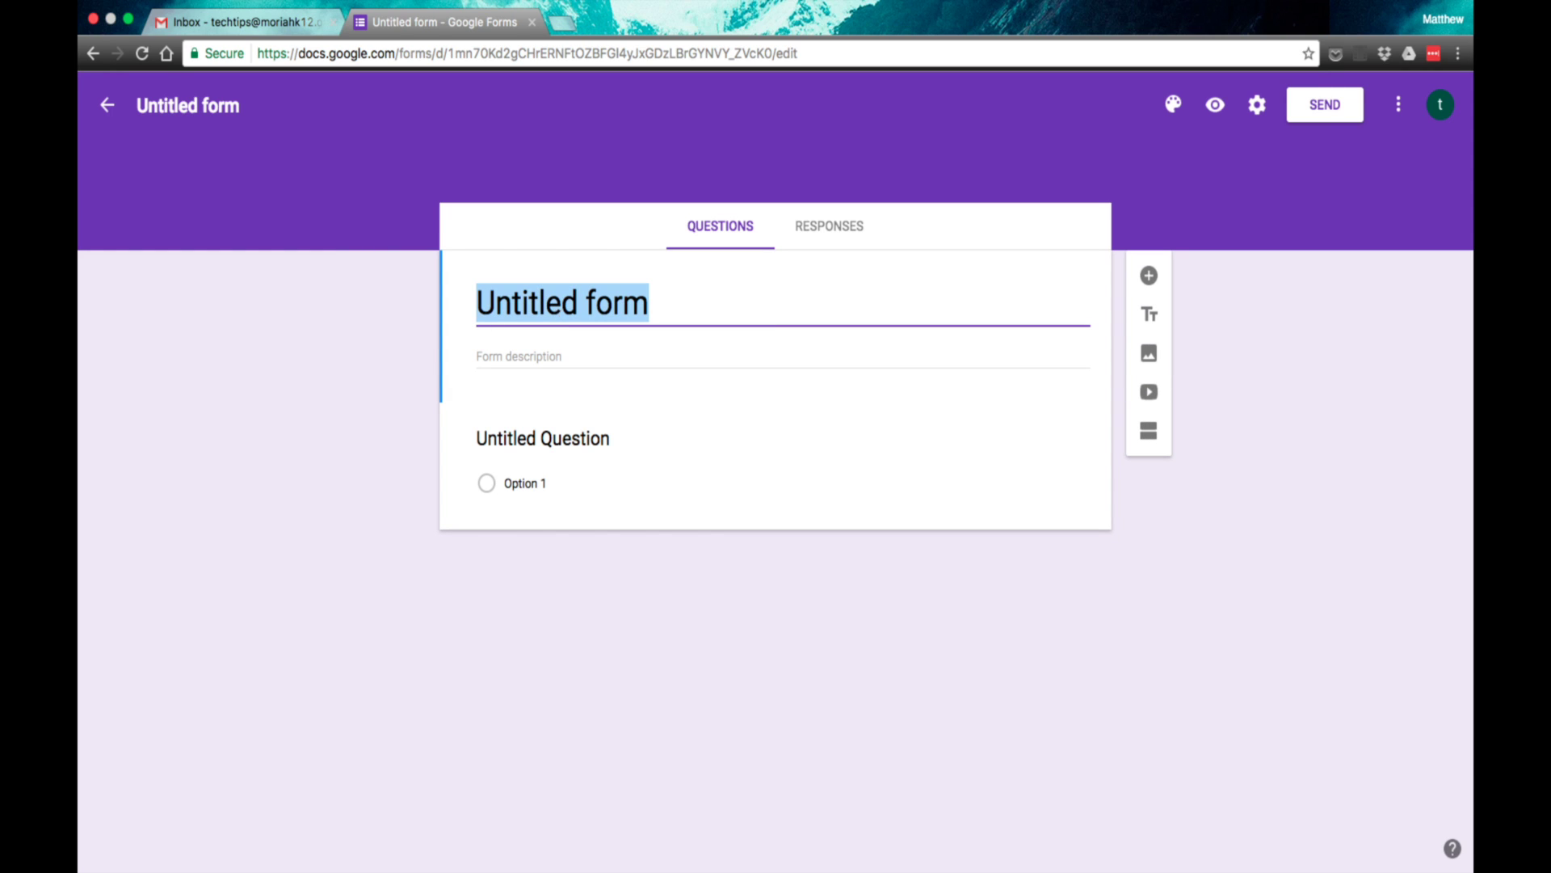
type("How often ")
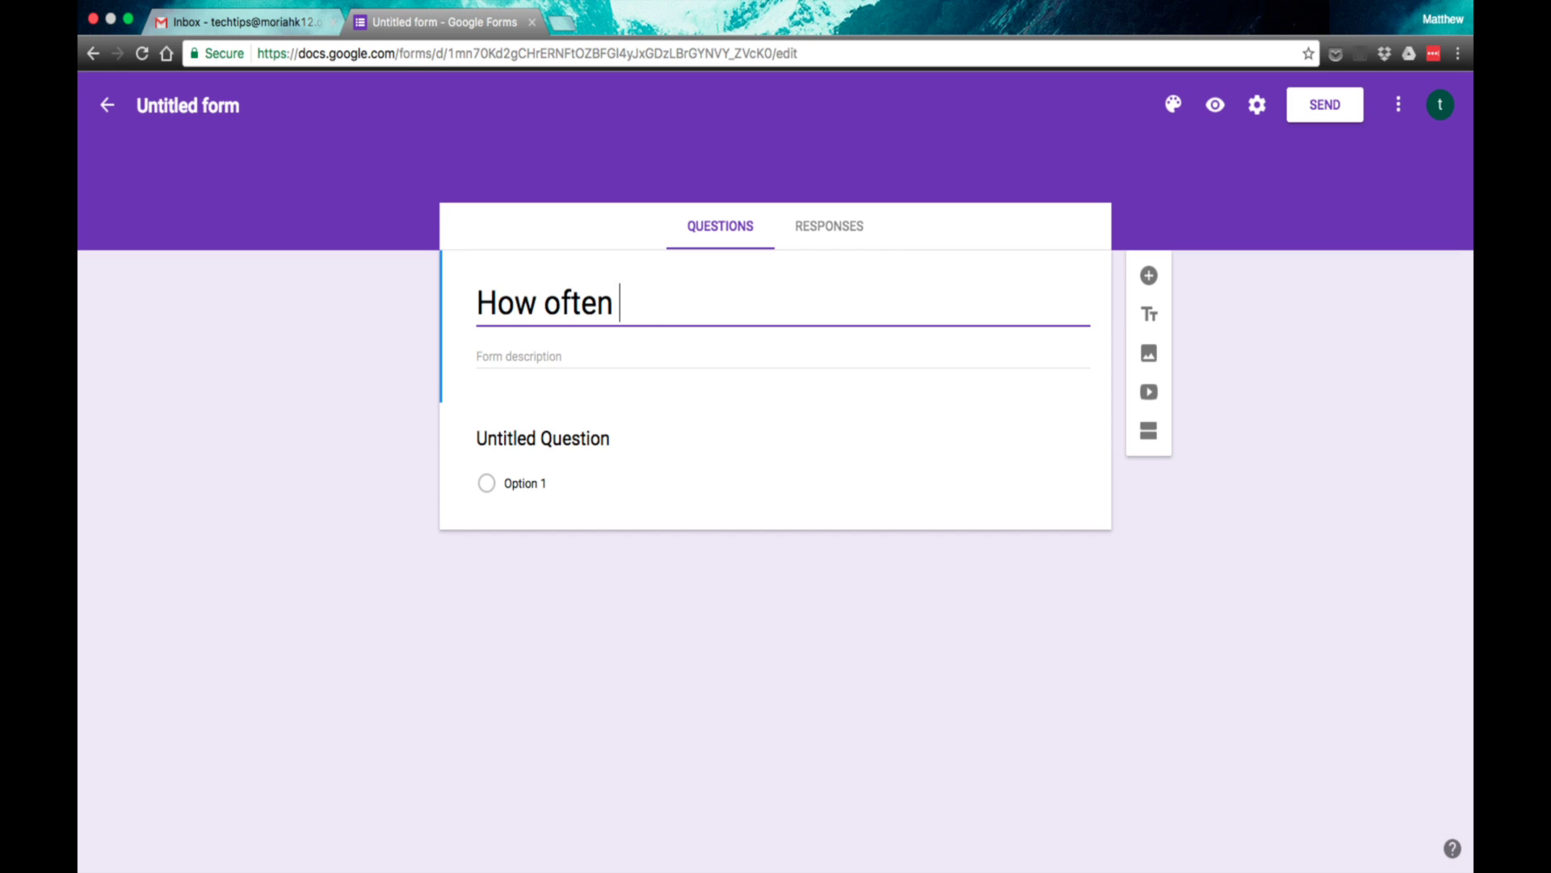
type("do you ")
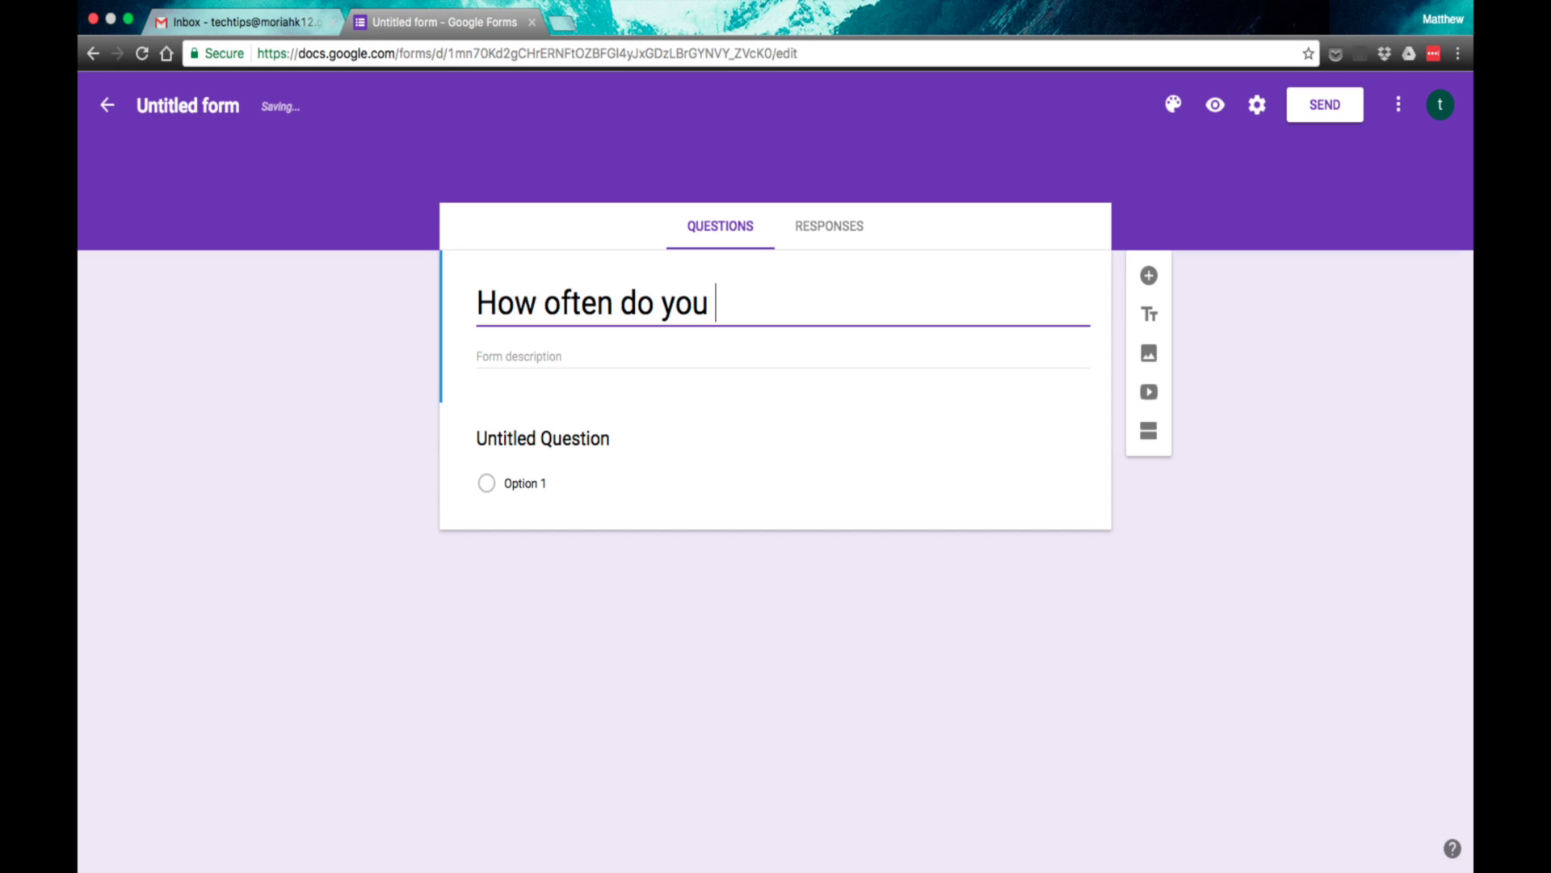
type("practive")
key("BackSpace")
key("BackSpace")
key("BackSpace")
type("e o")
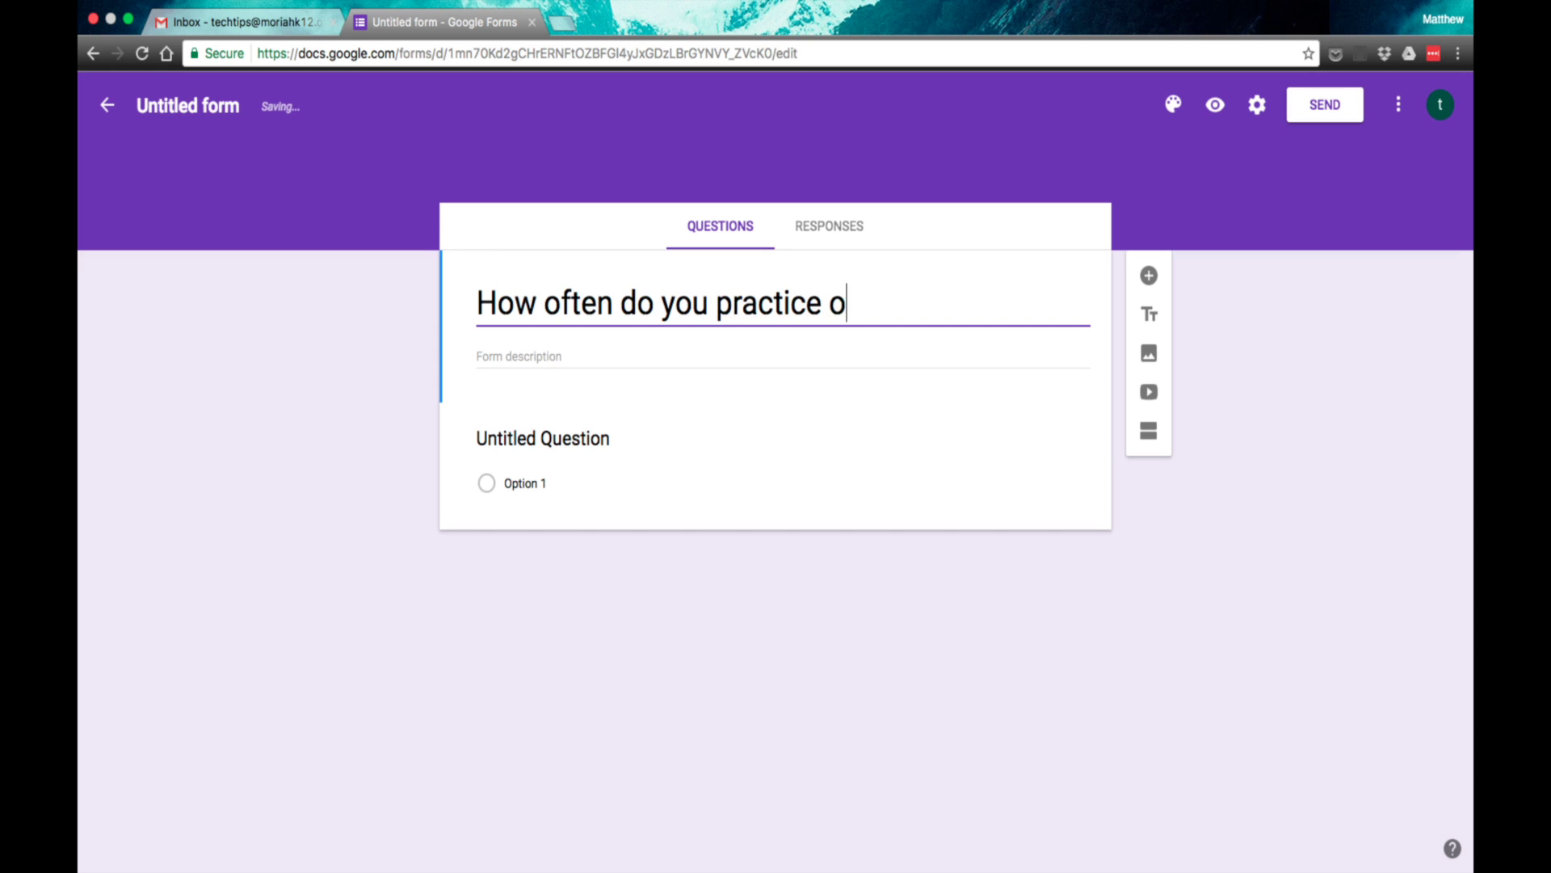
key("BackSpace")
type("at Home?")
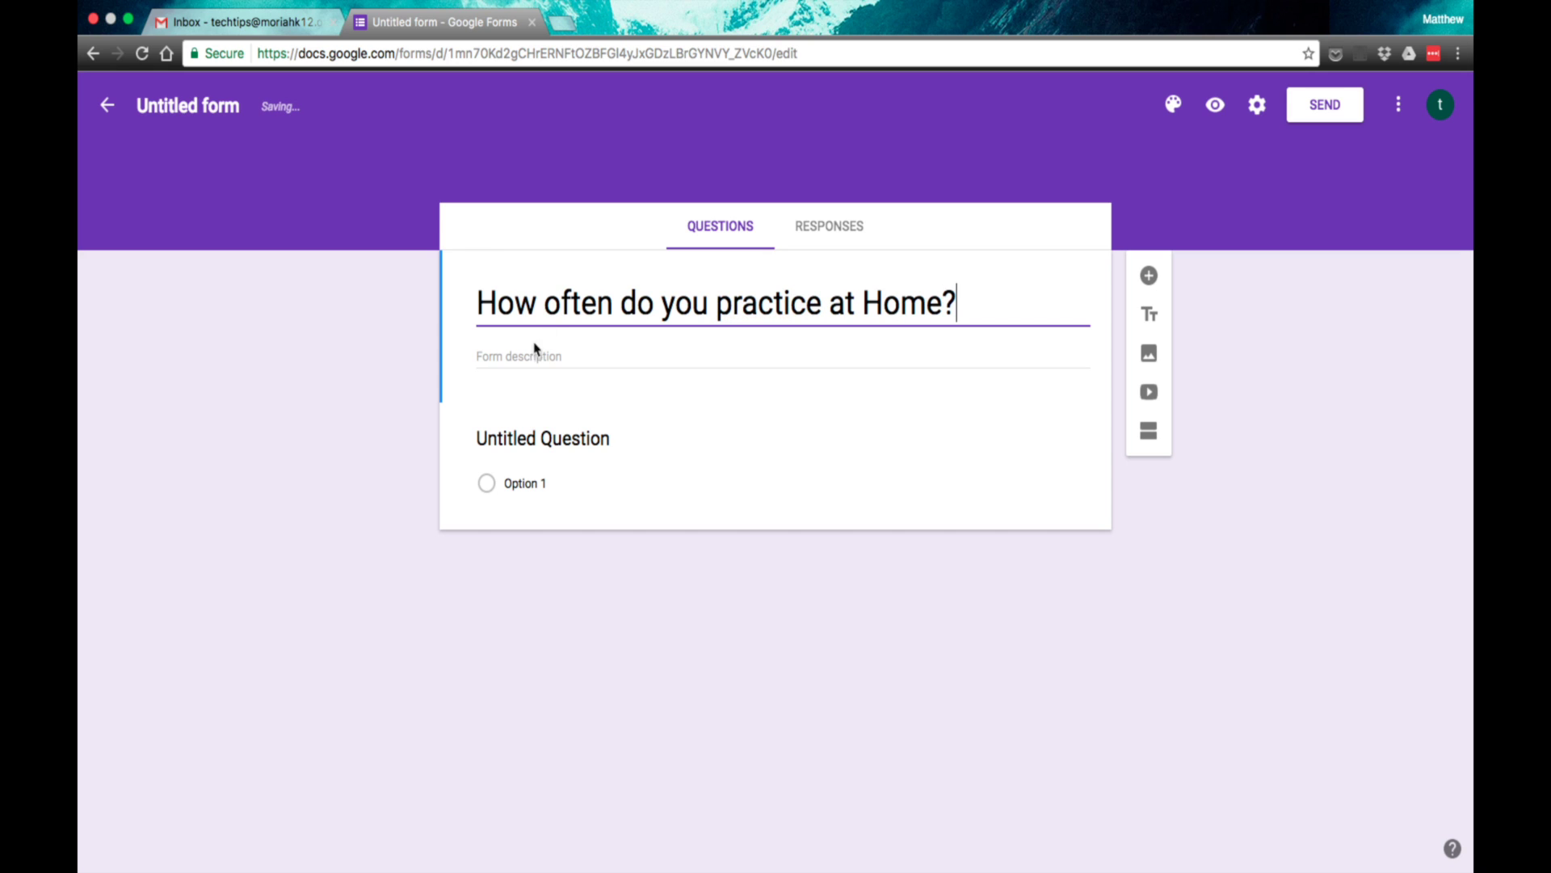
left_click(507, 488)
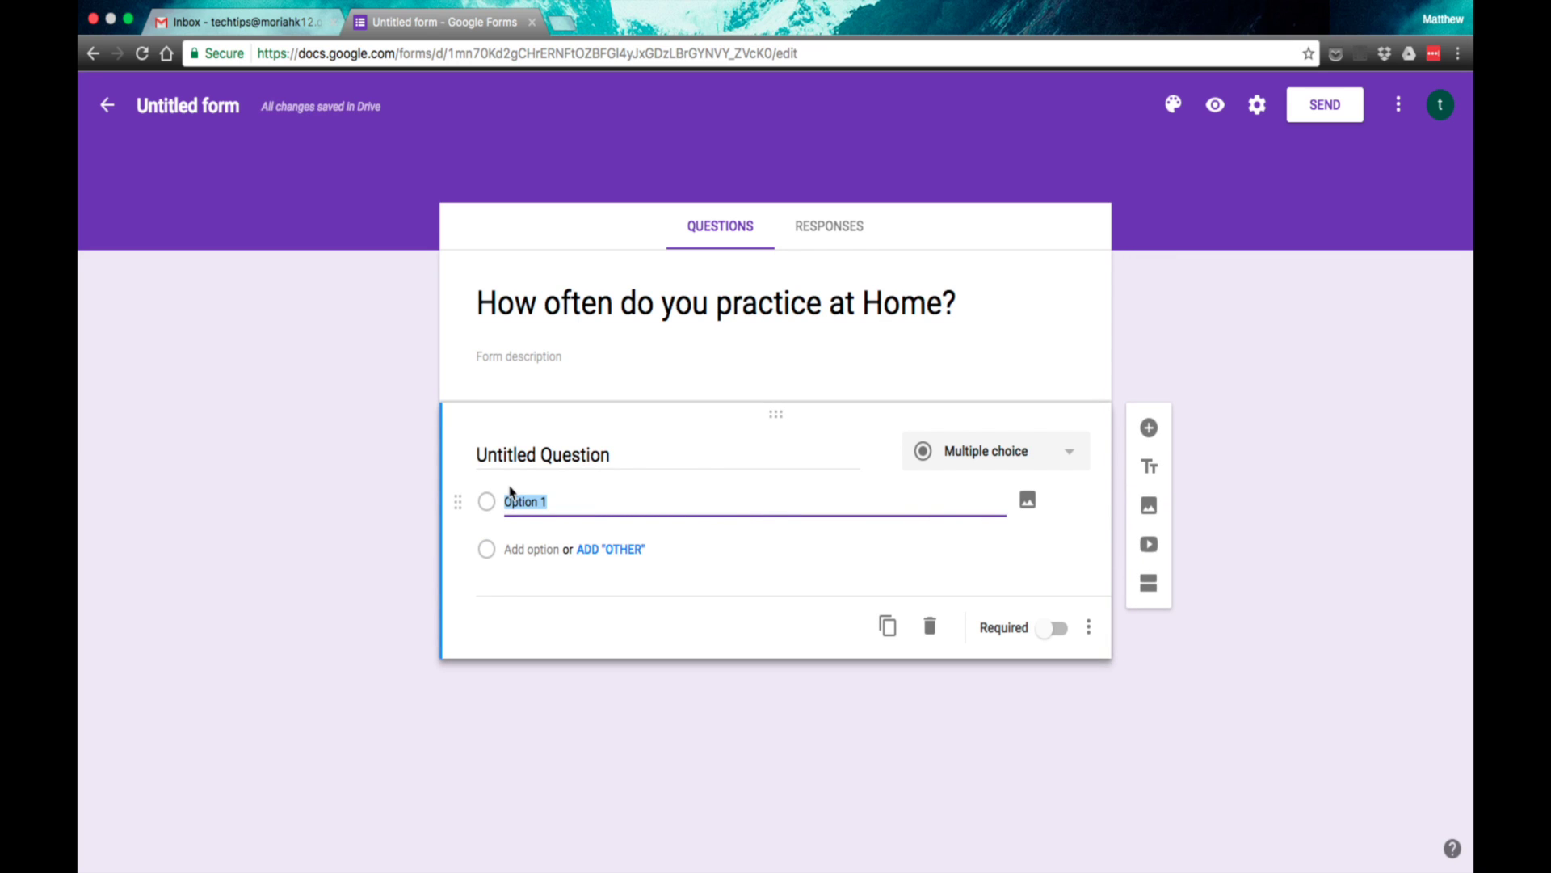
Step: Enter the multiple-choice options 1-2 Days, 3-4 Days, 5-7 Days and Never
type("1-2 Days")
left_click(521, 549)
type("3-4")
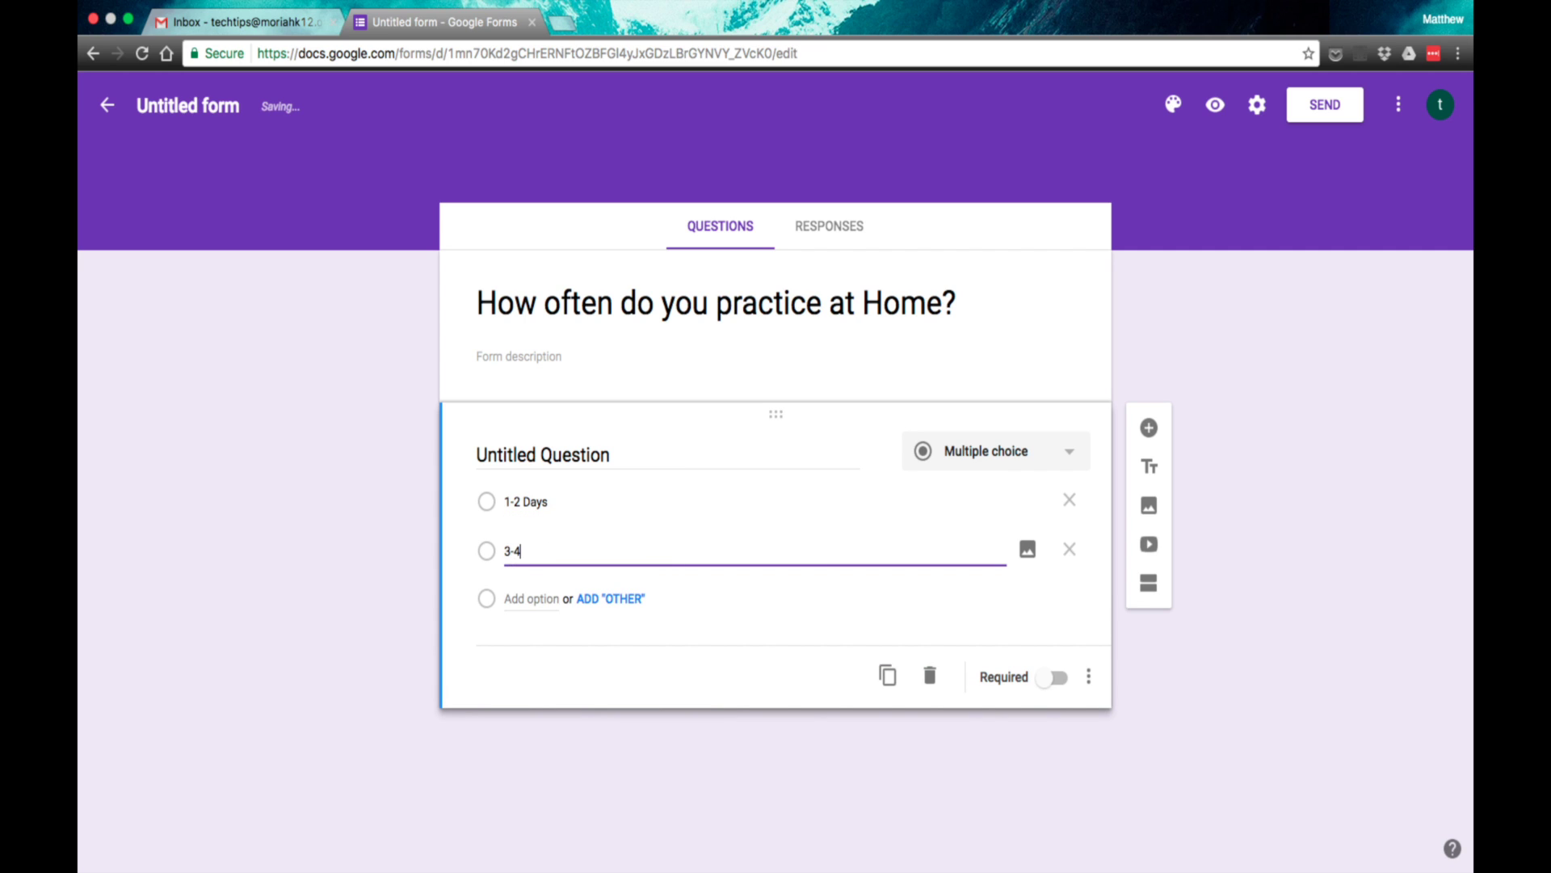
type(" Days")
left_click(528, 599)
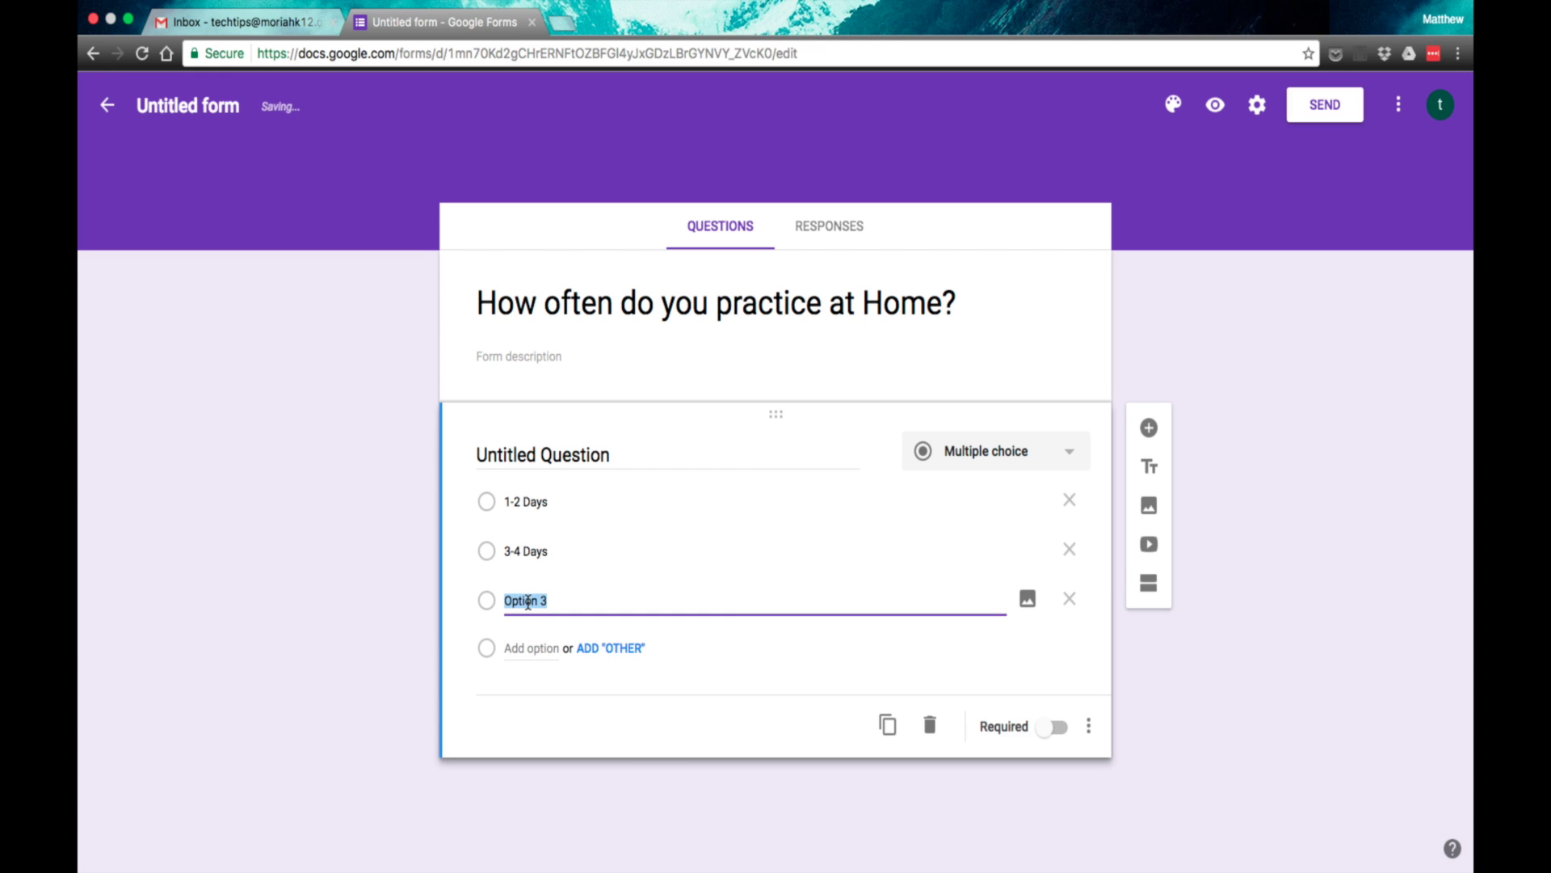
type("5-7")
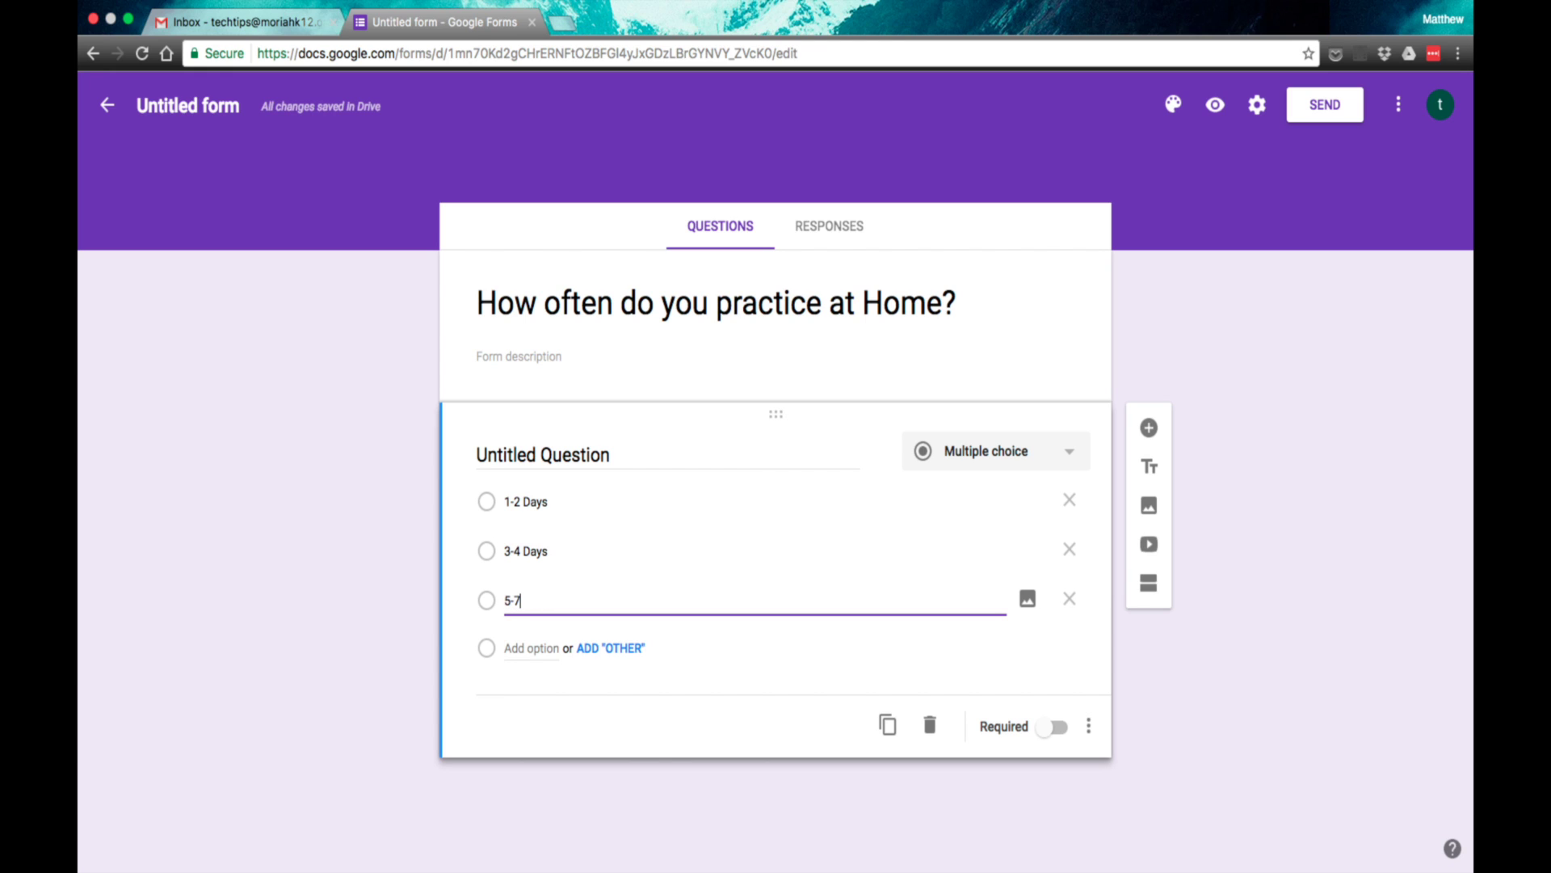
type(" Days")
left_click(528, 648)
type("Never")
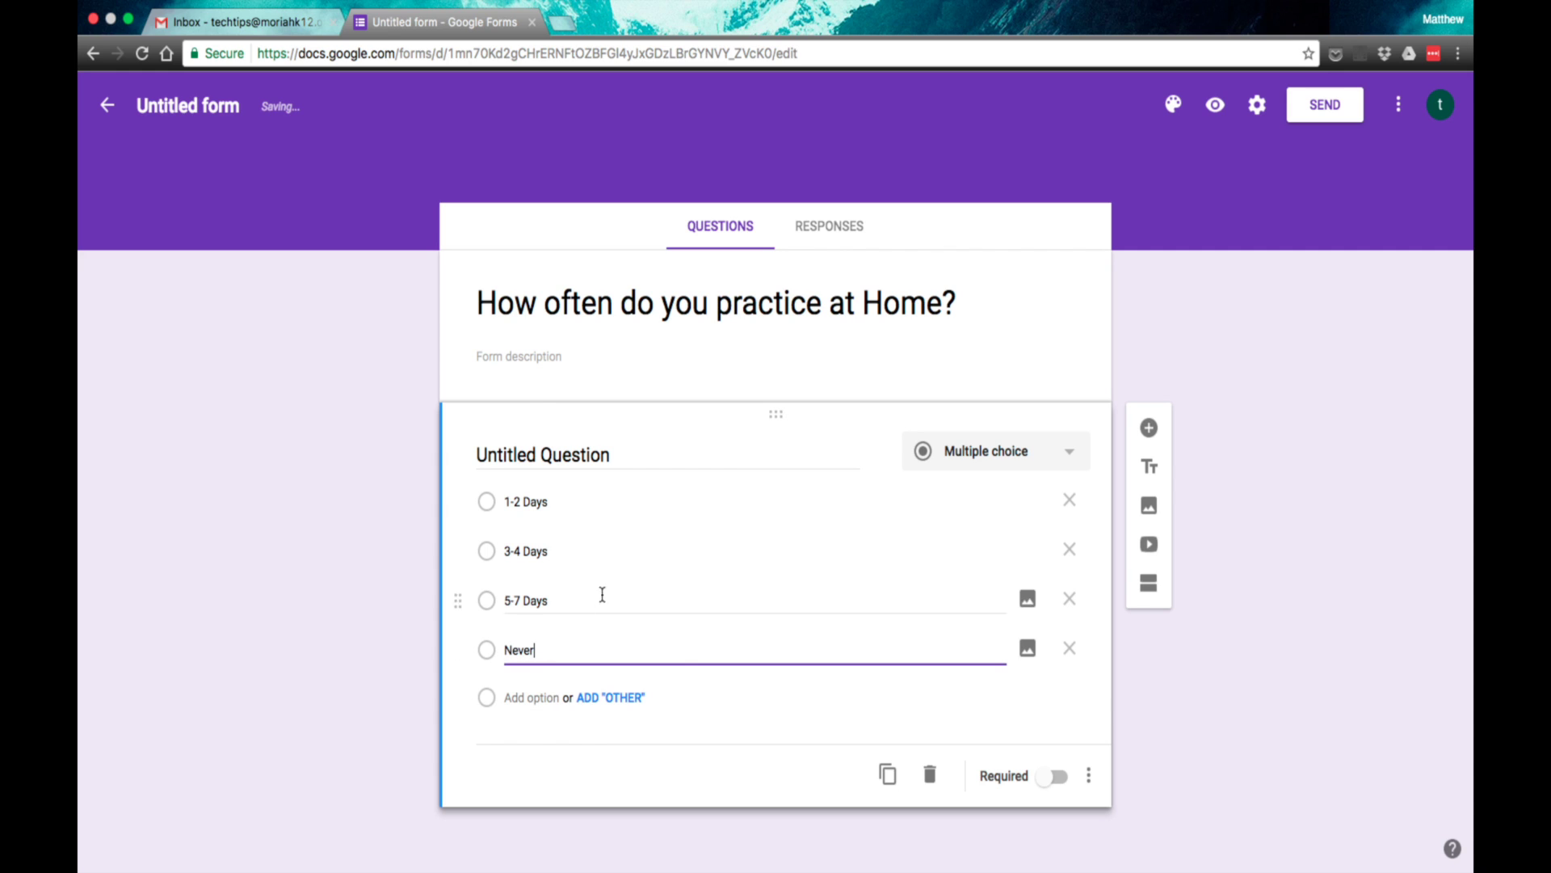
Step: Enter 'How often do you practice home' as the form description
left_click(527, 355)
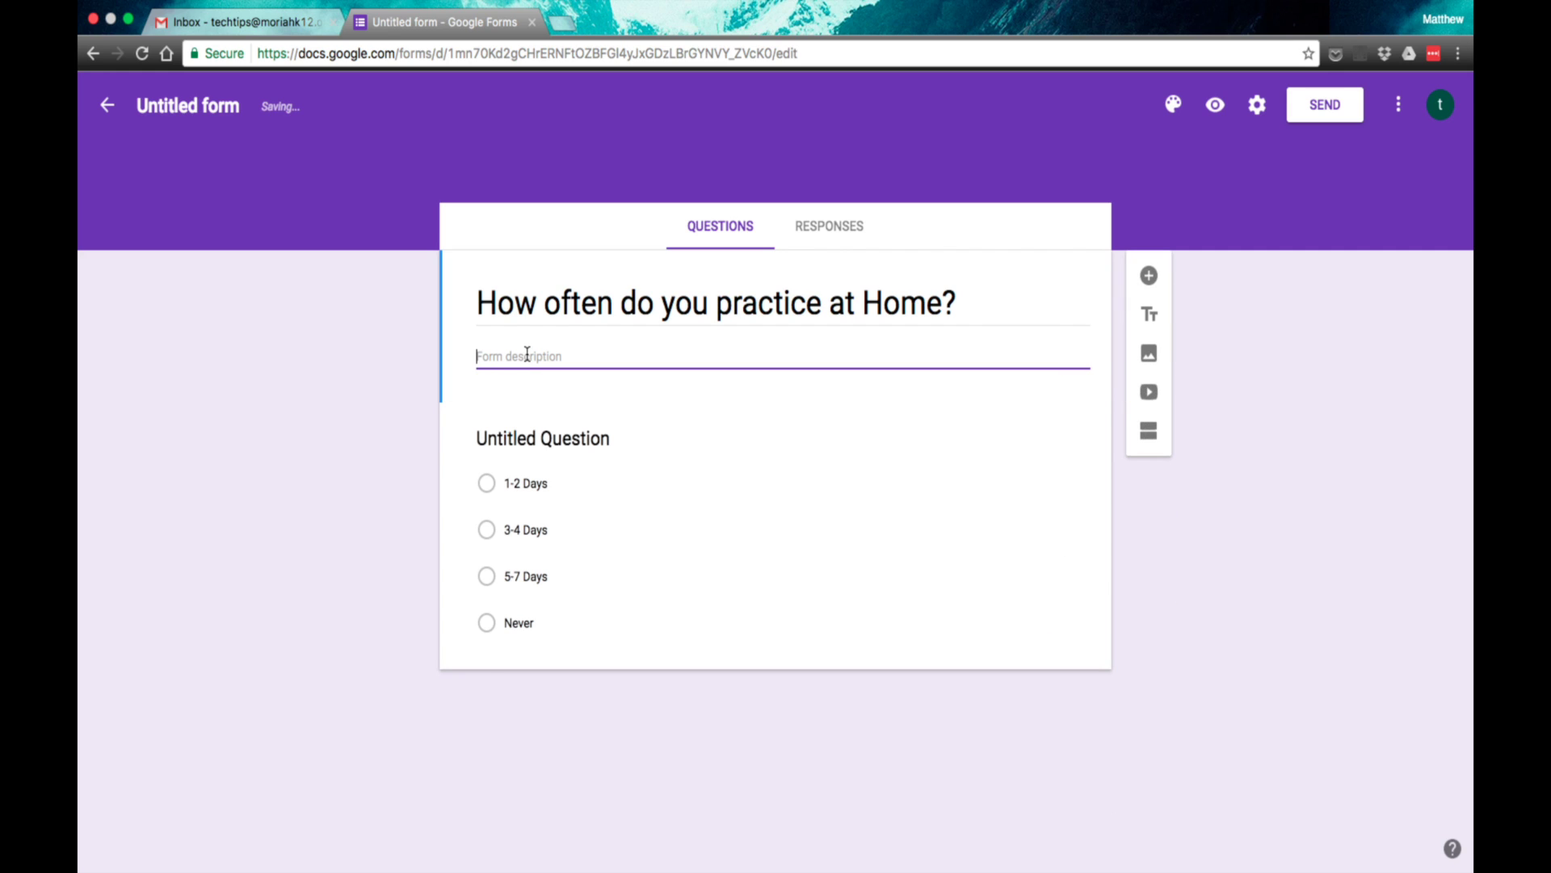
type("H")
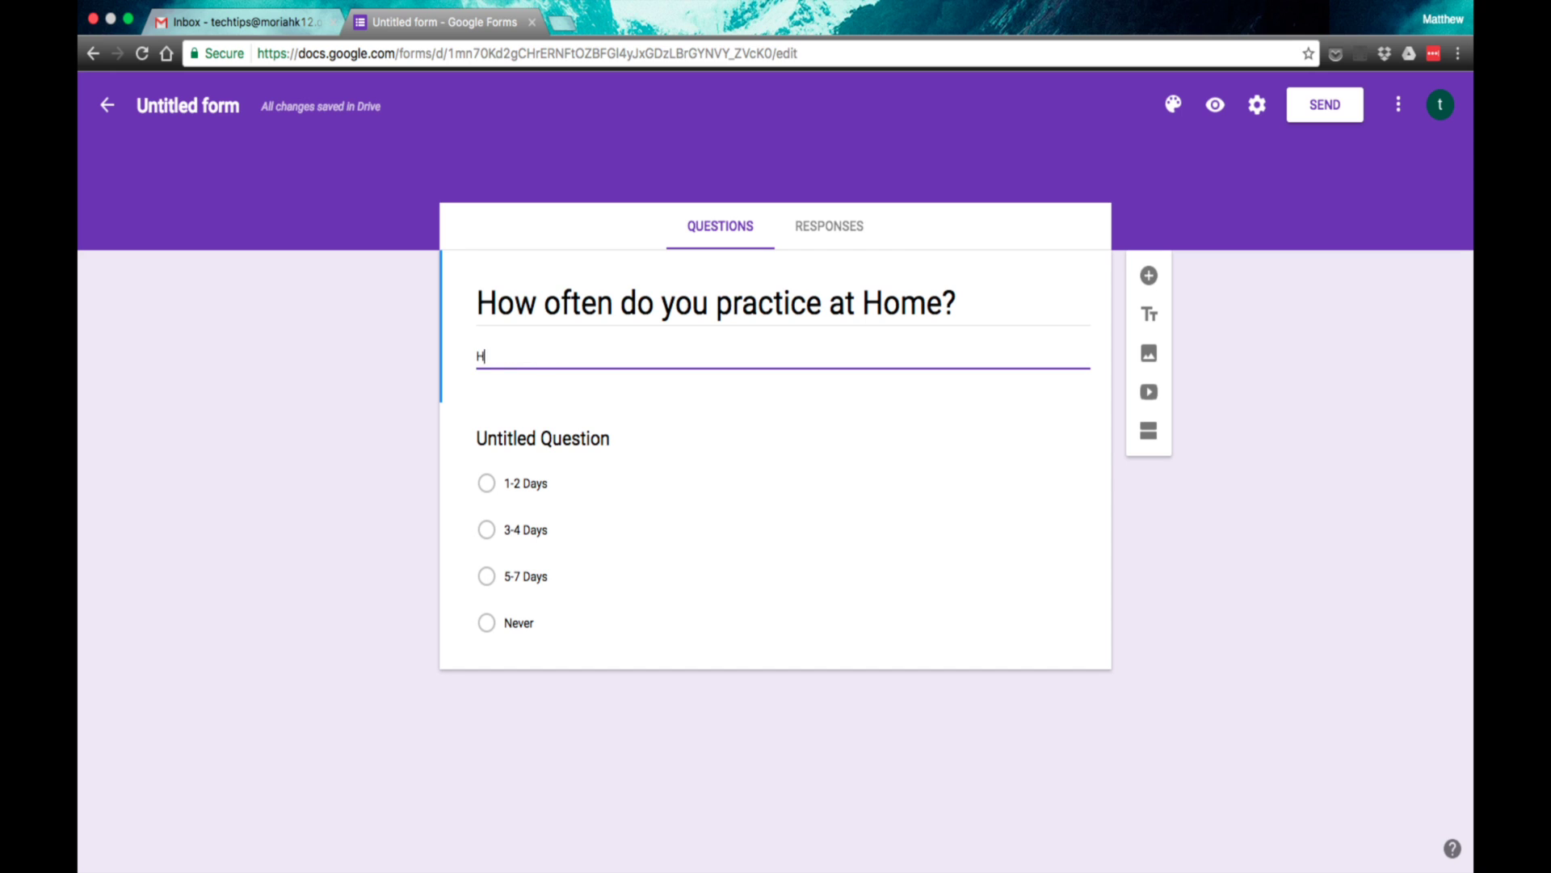
type("ow often do you practice home?")
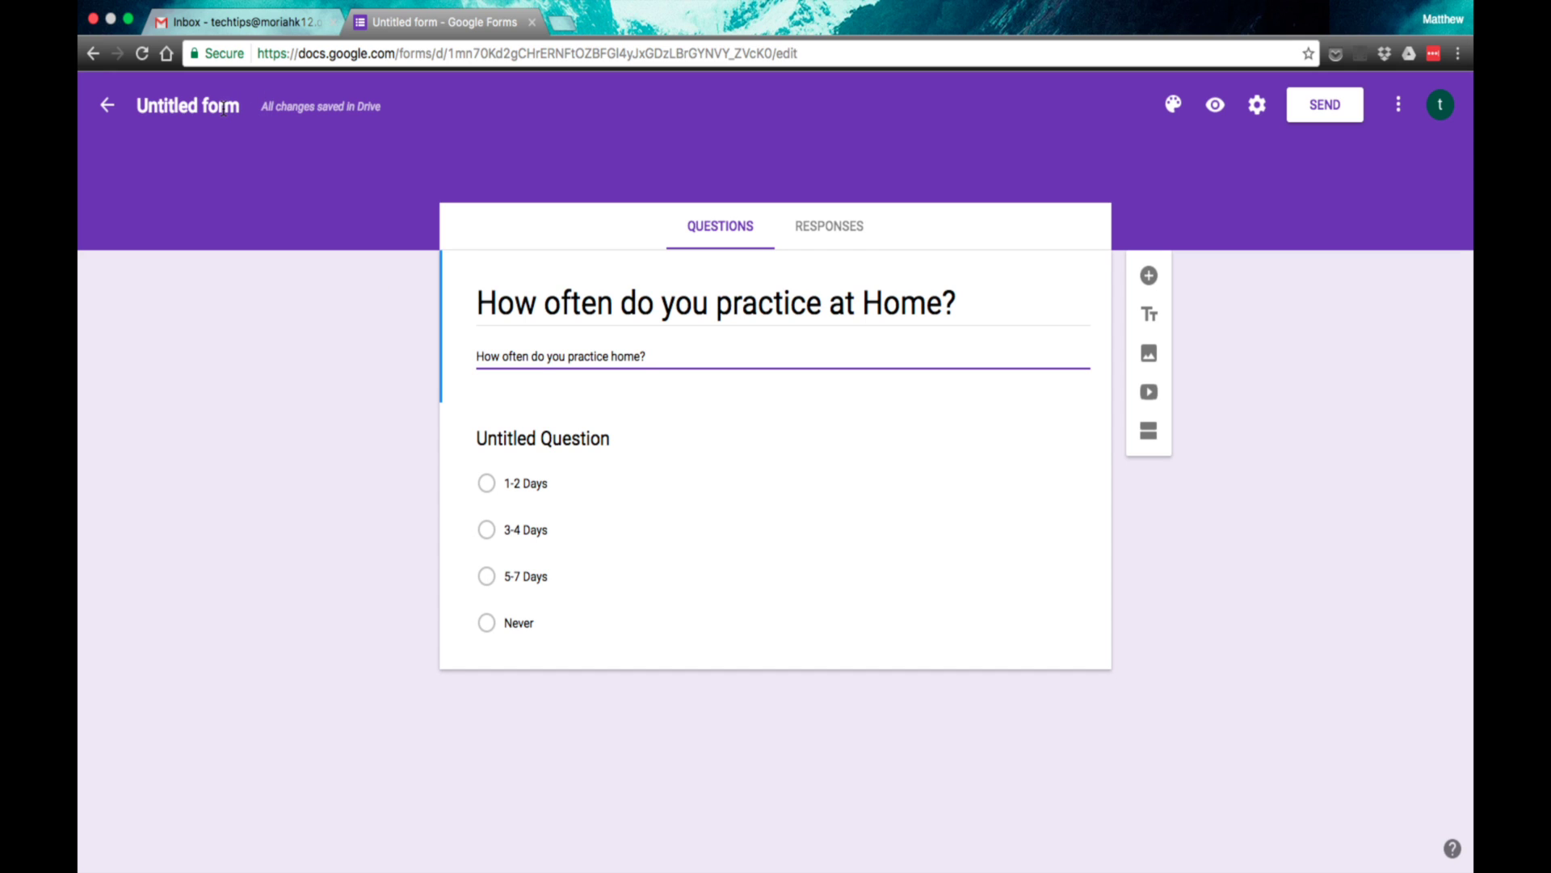
left_click(199, 104)
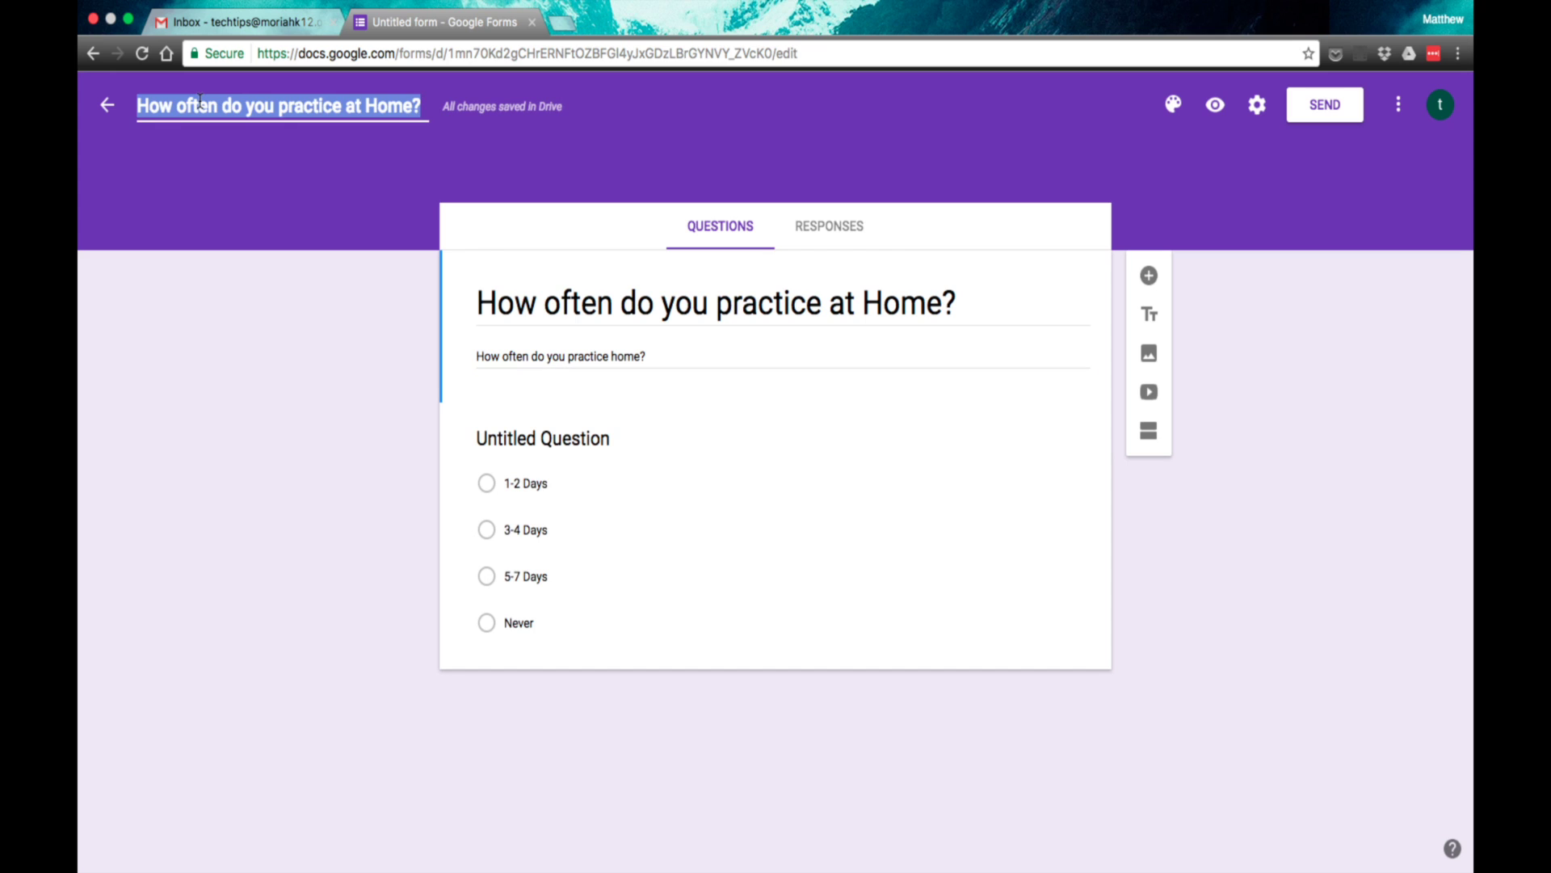
type("Test Form")
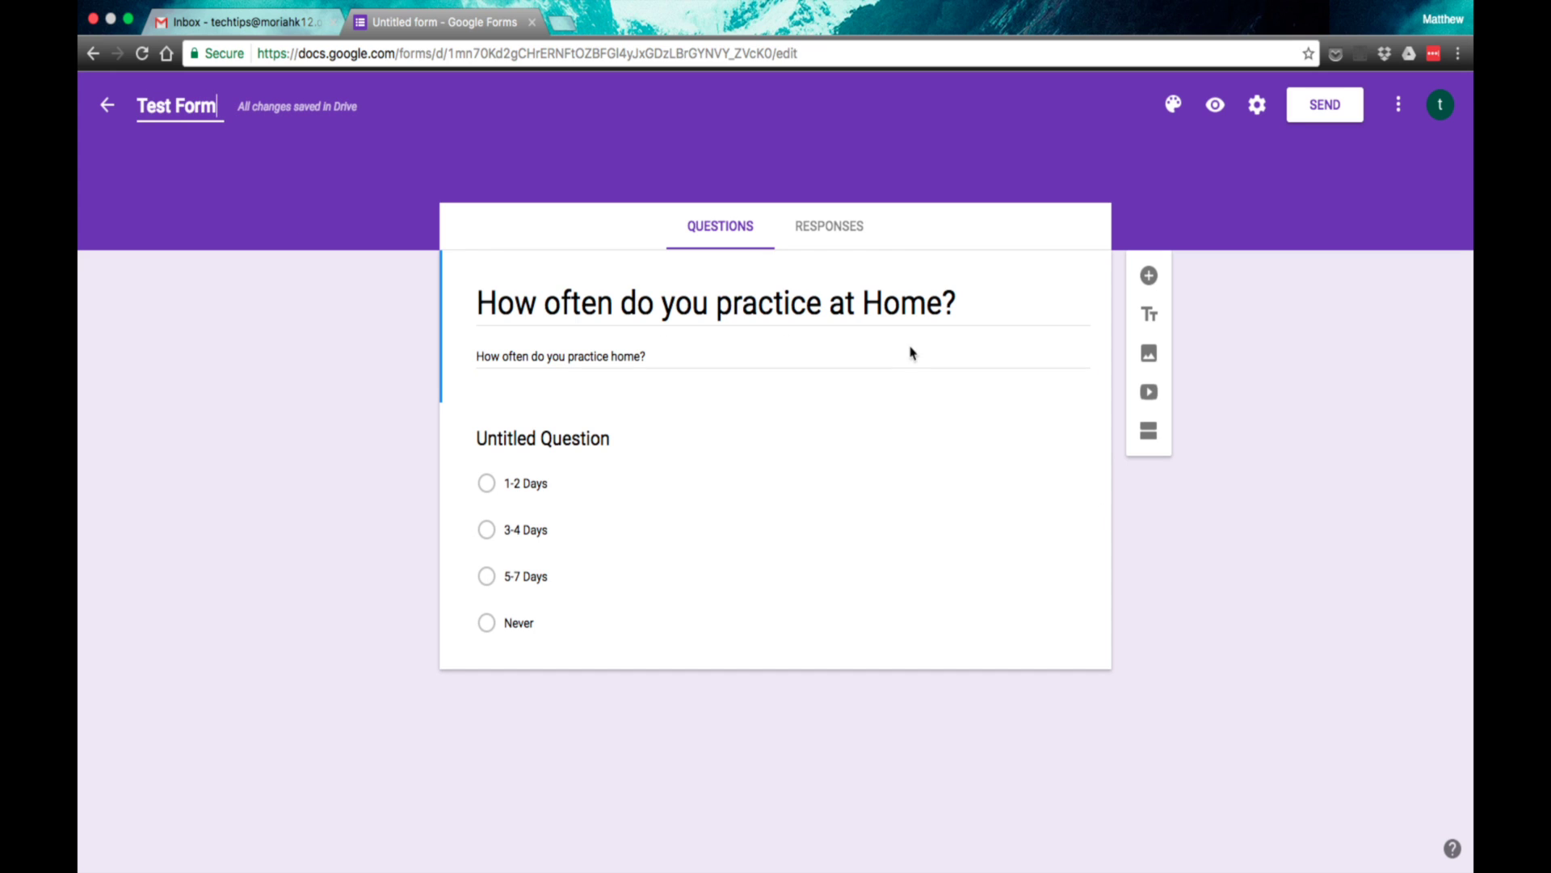
left_click(855, 229)
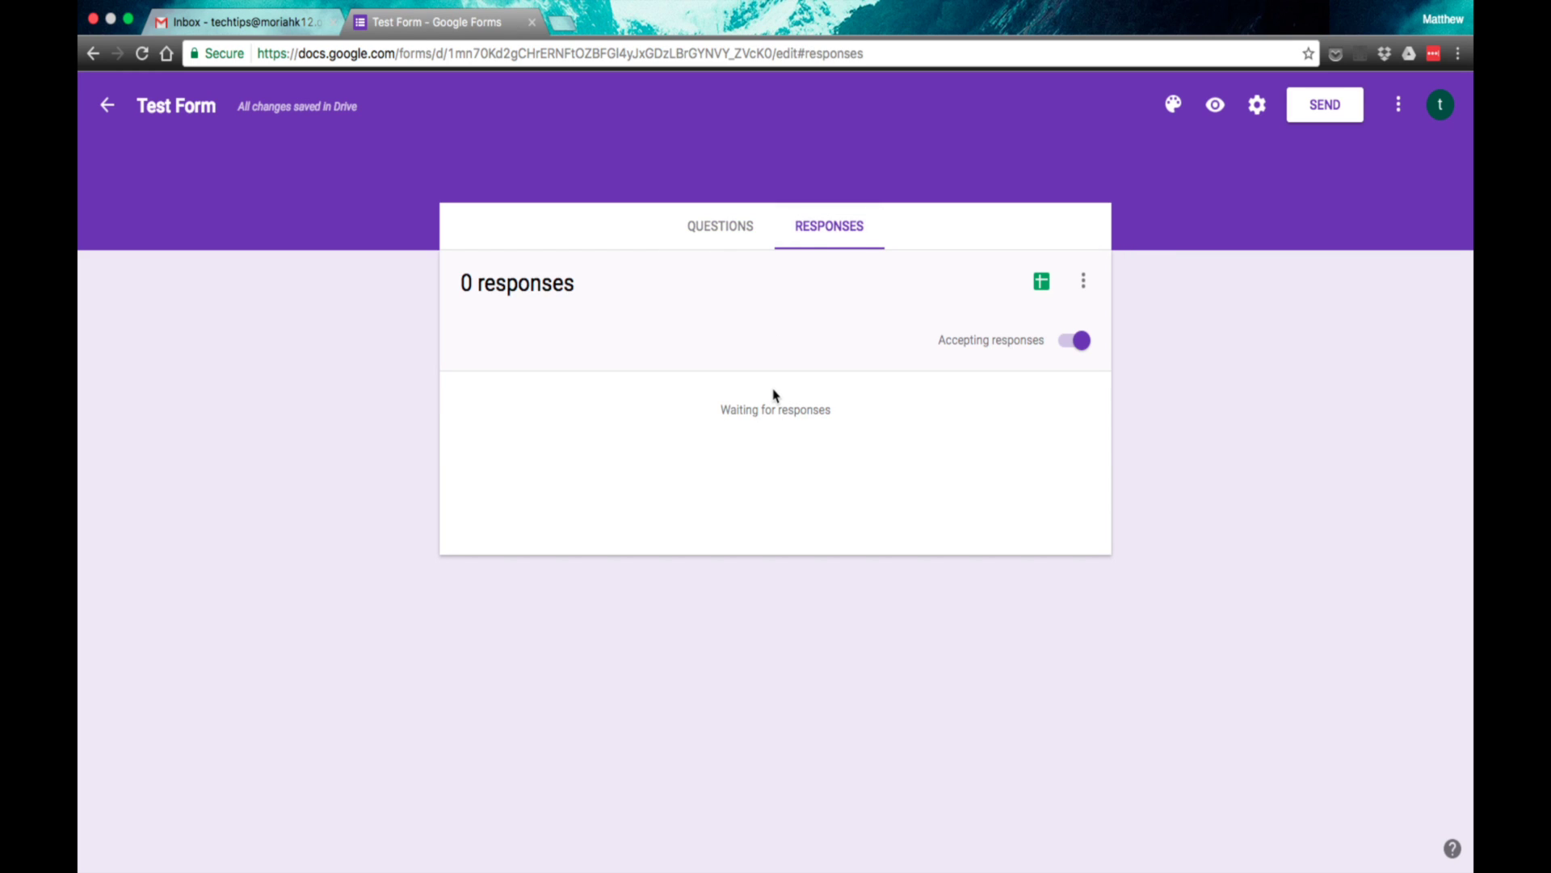
left_click(721, 232)
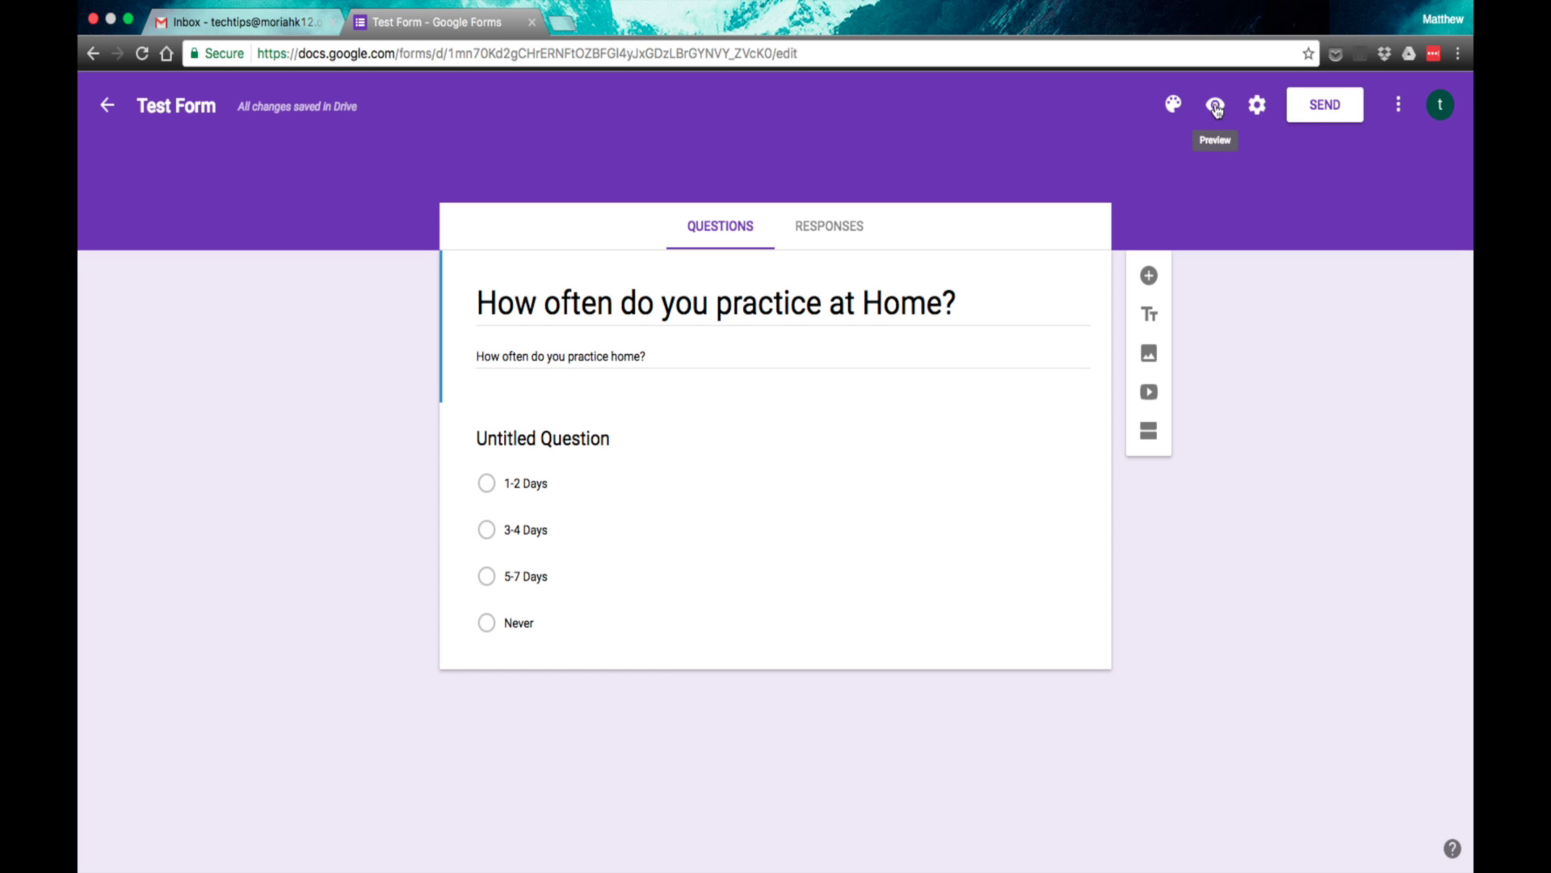
Step: Review the form's General, Presentation and Quizzes settings, then save them
left_click(1263, 114)
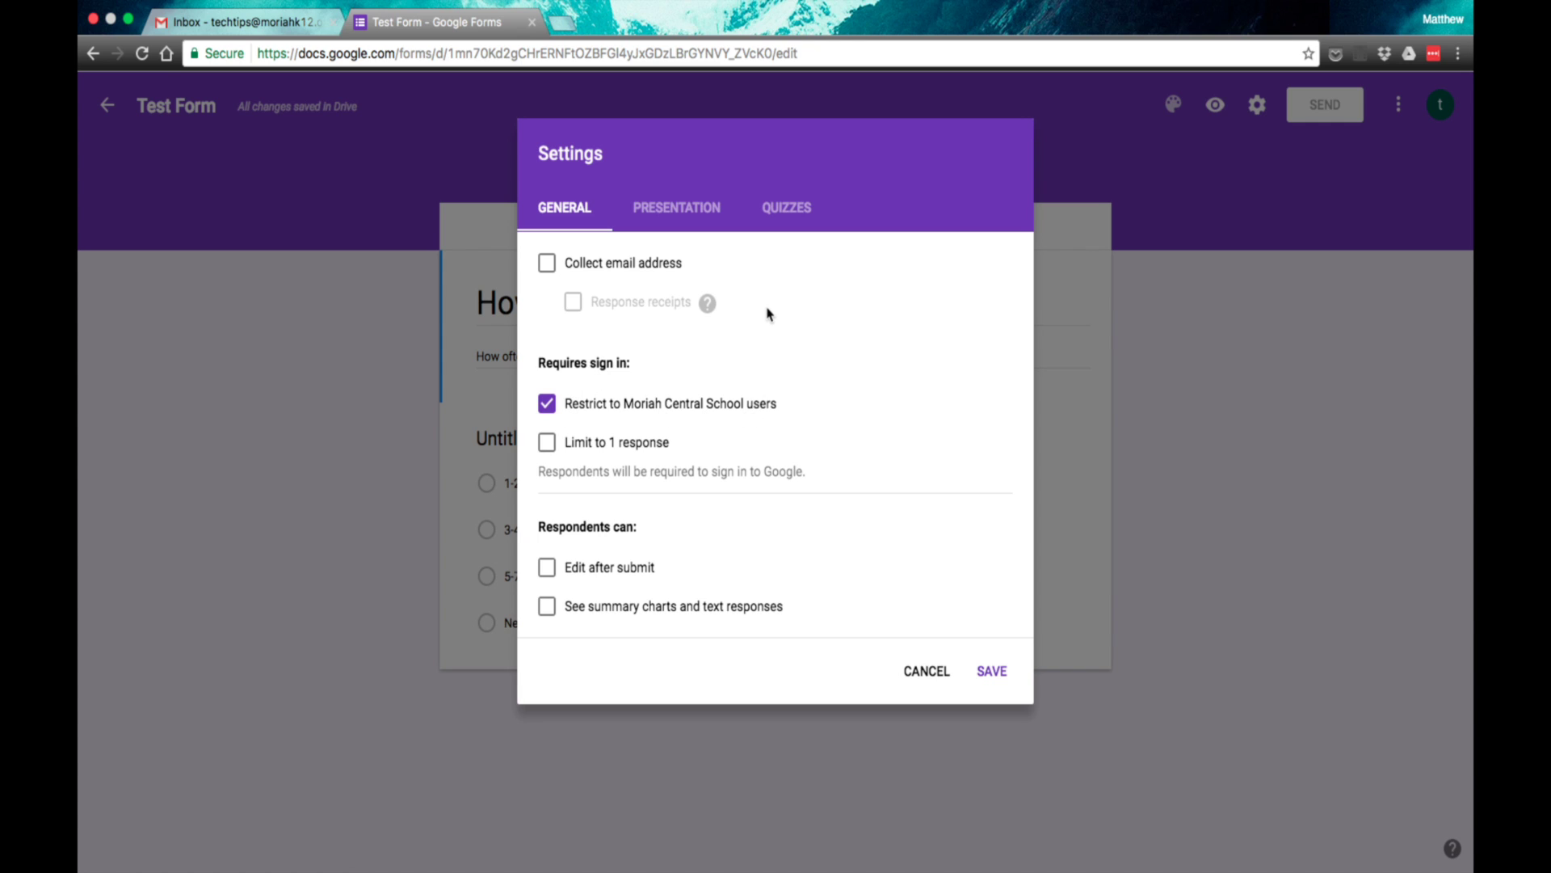
left_click(692, 209)
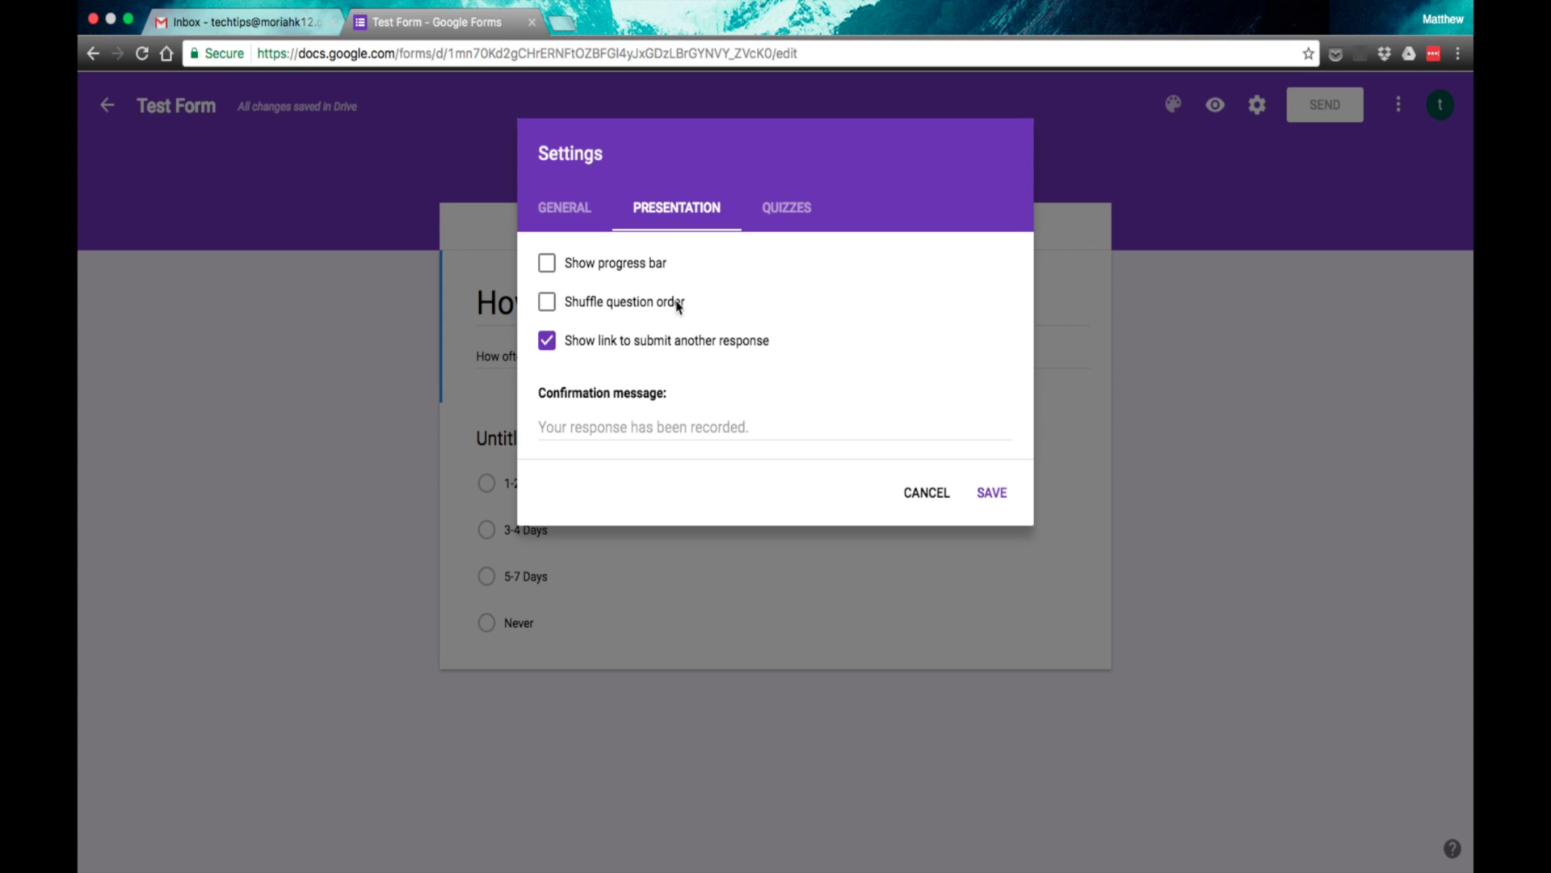
left_click(804, 225)
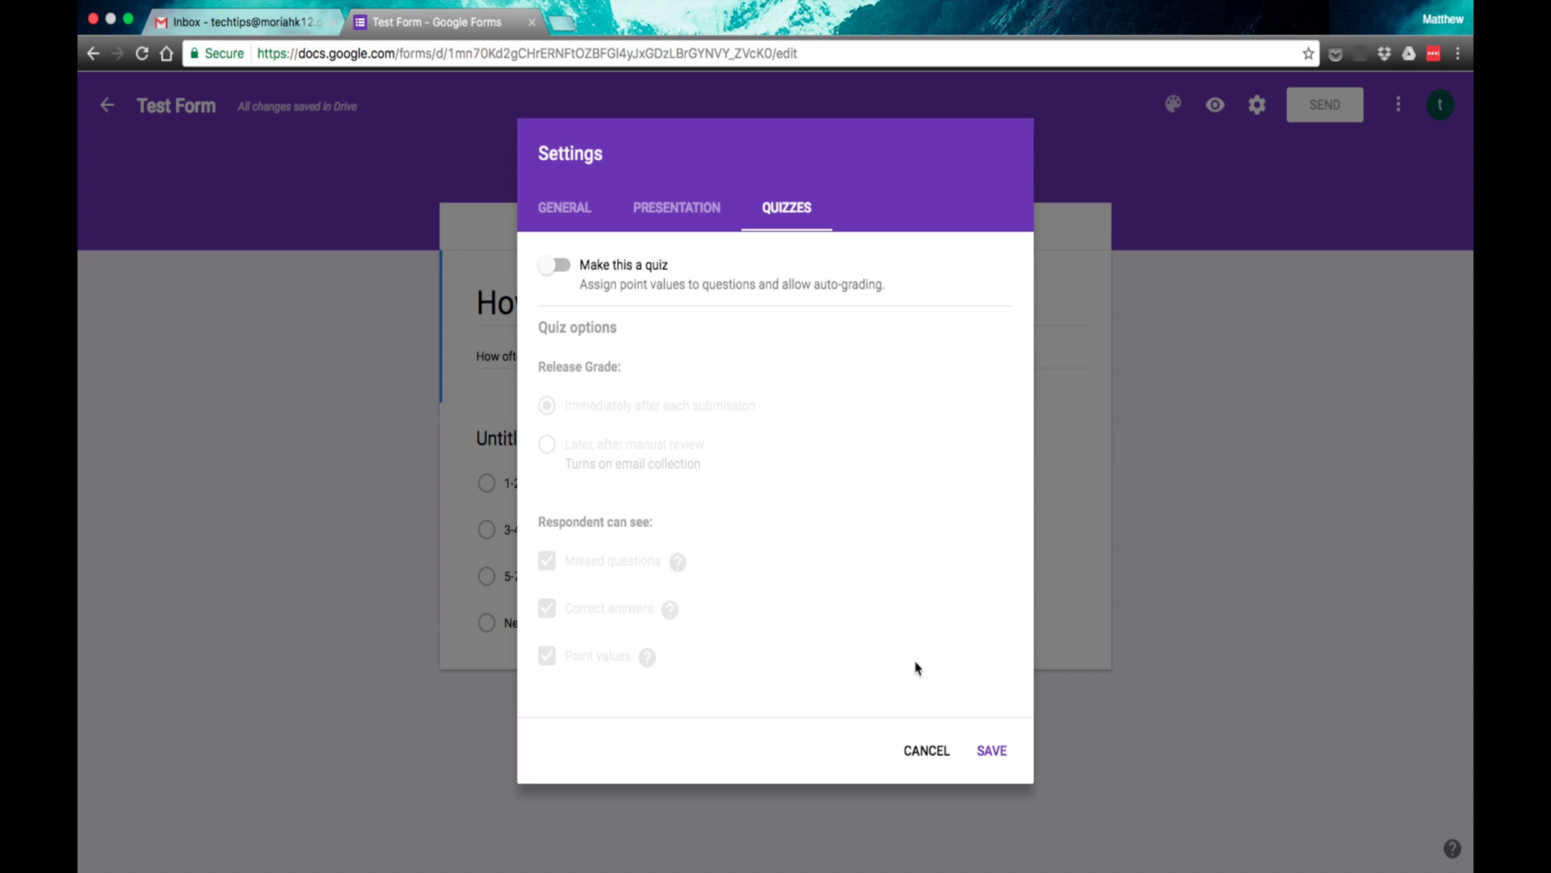
left_click(992, 756)
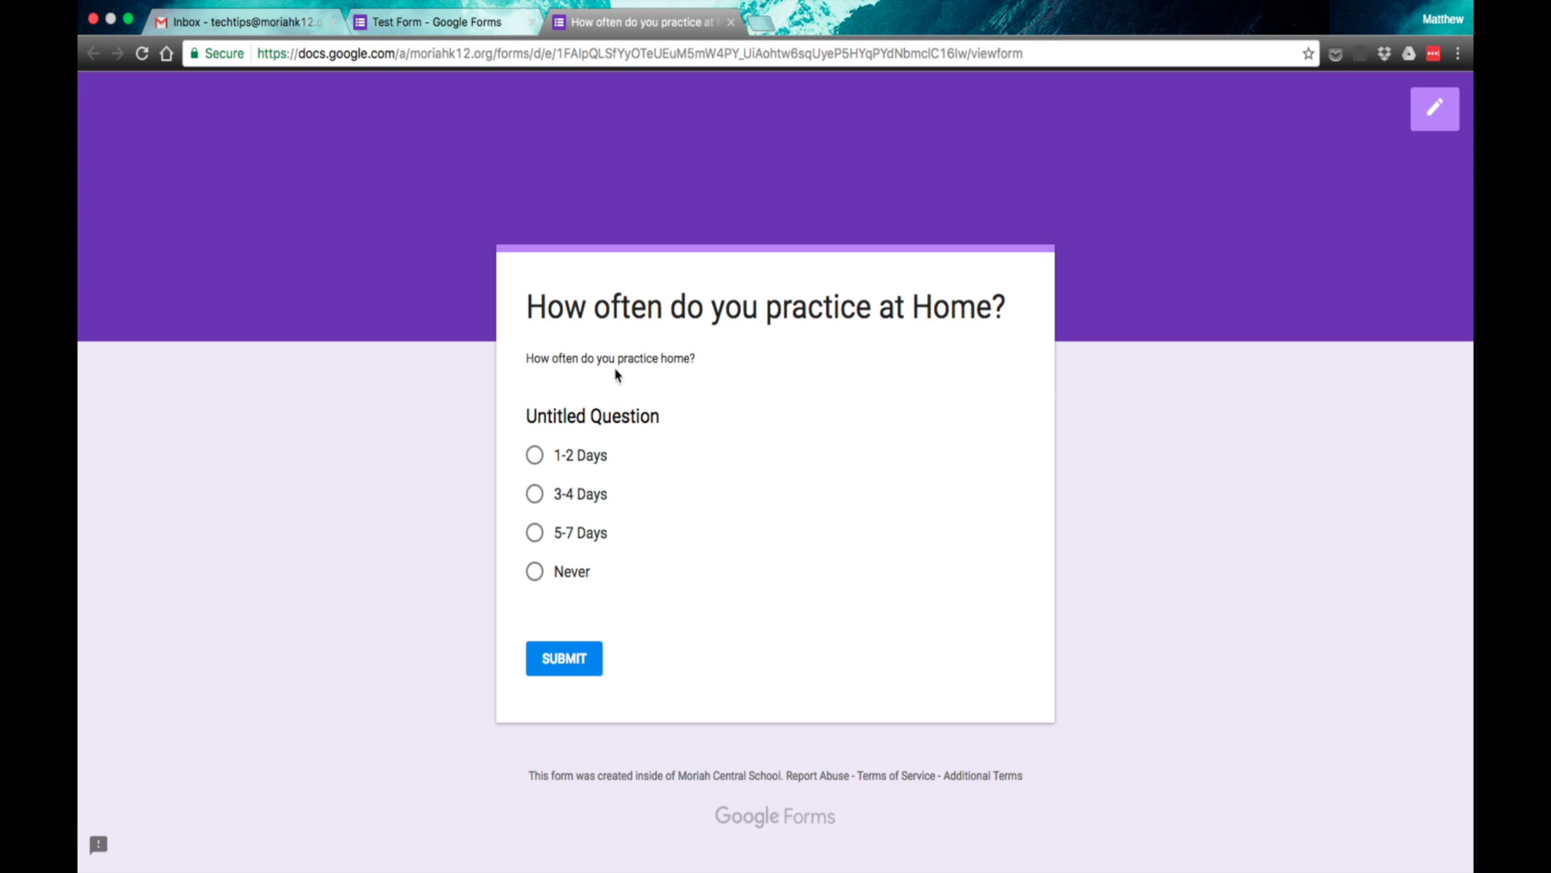
Step: Answer Never in the form preview, then close it without submitting
left_click(534, 576)
left_click(730, 22)
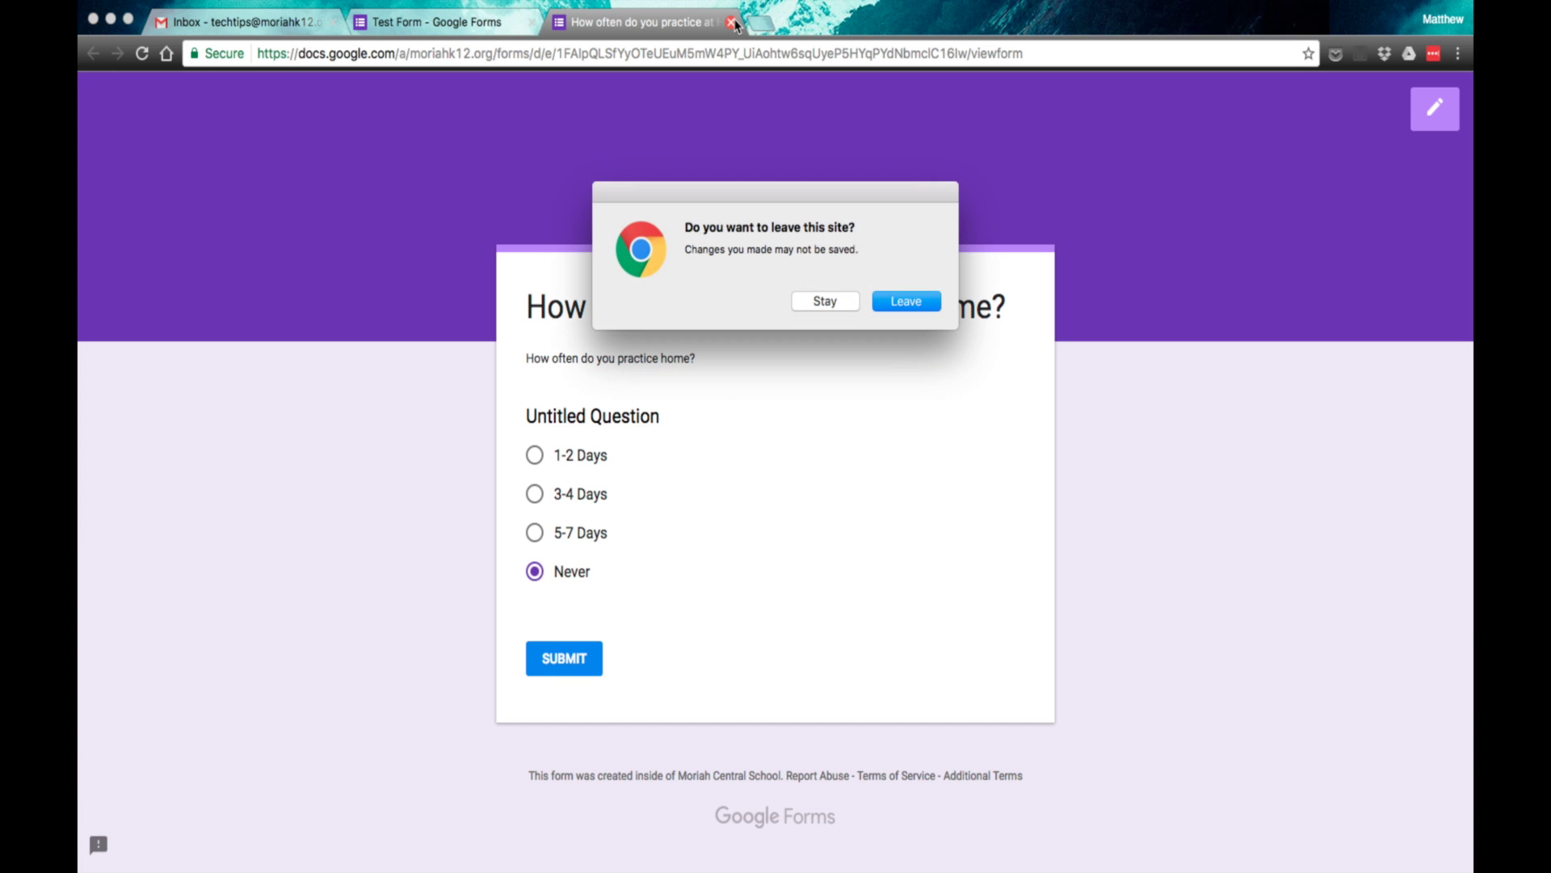
left_click(903, 307)
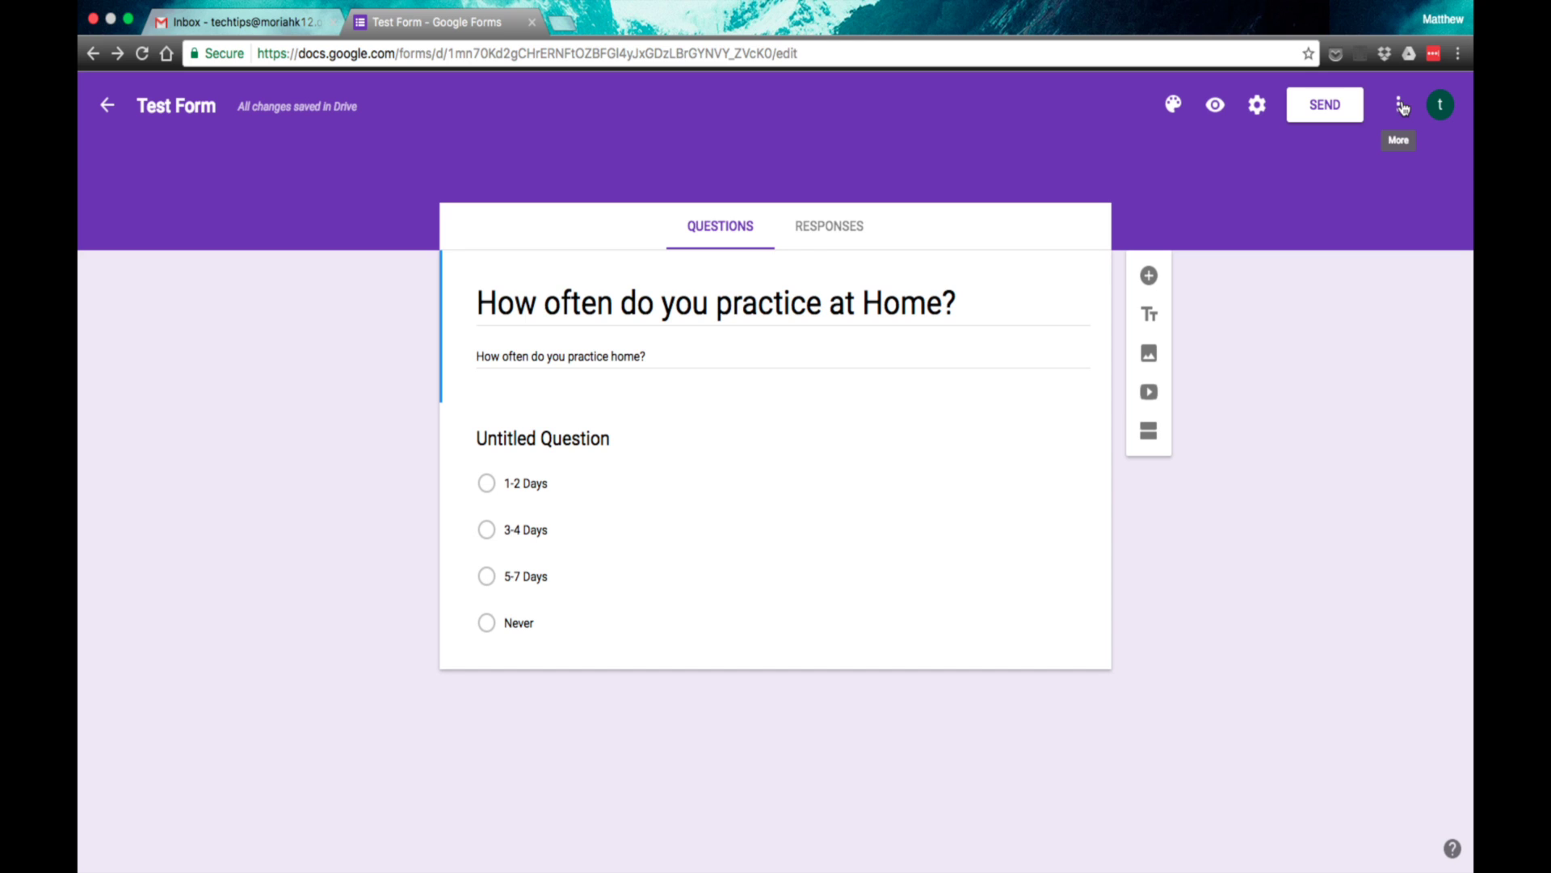
left_click(1340, 109)
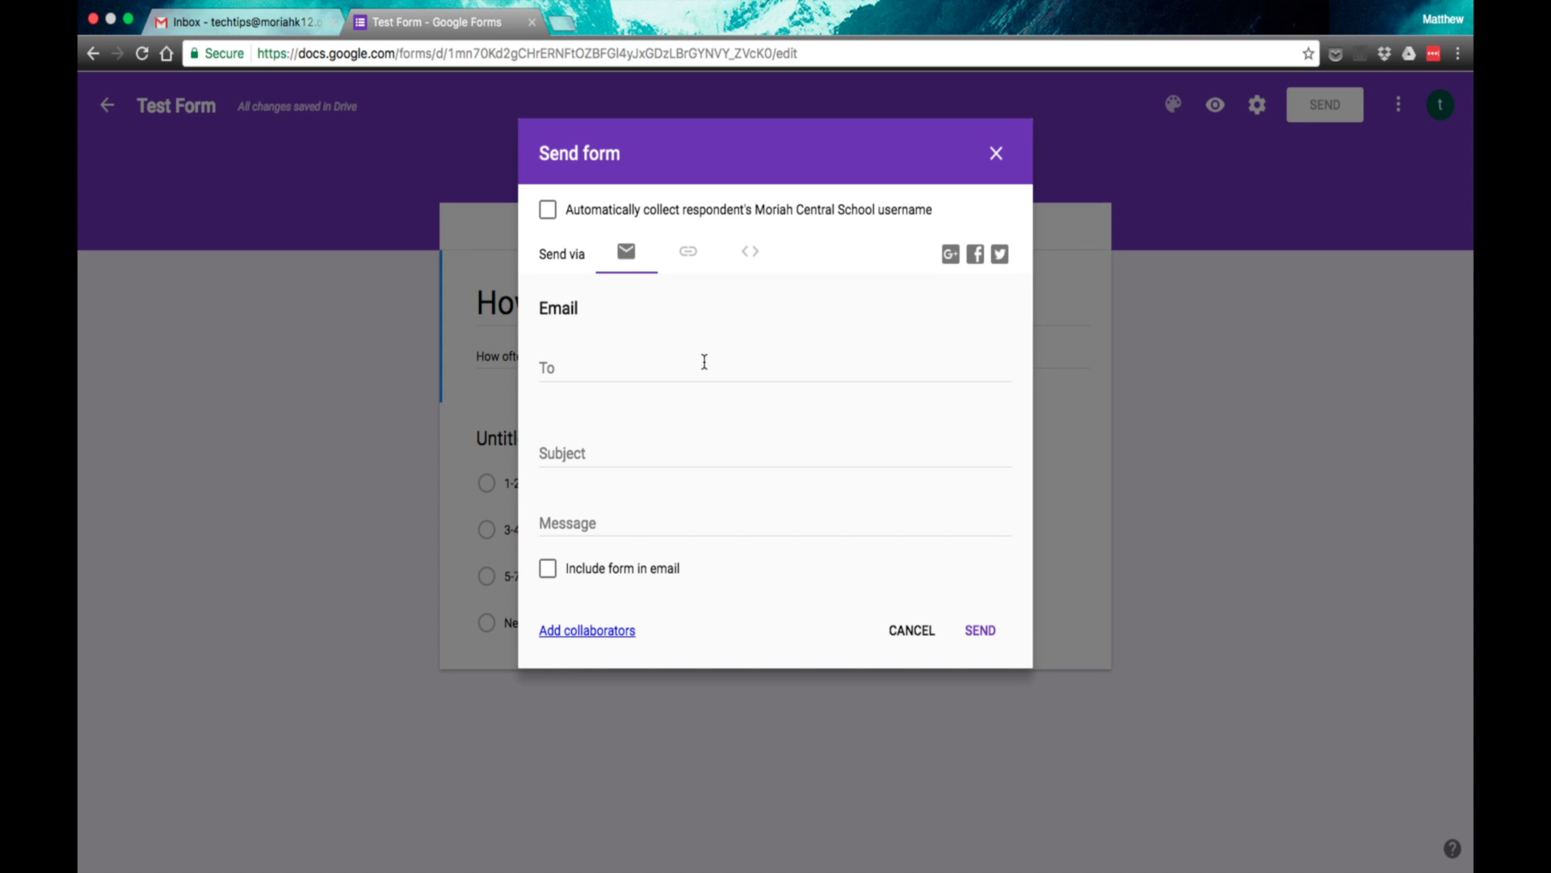
left_click(646, 370)
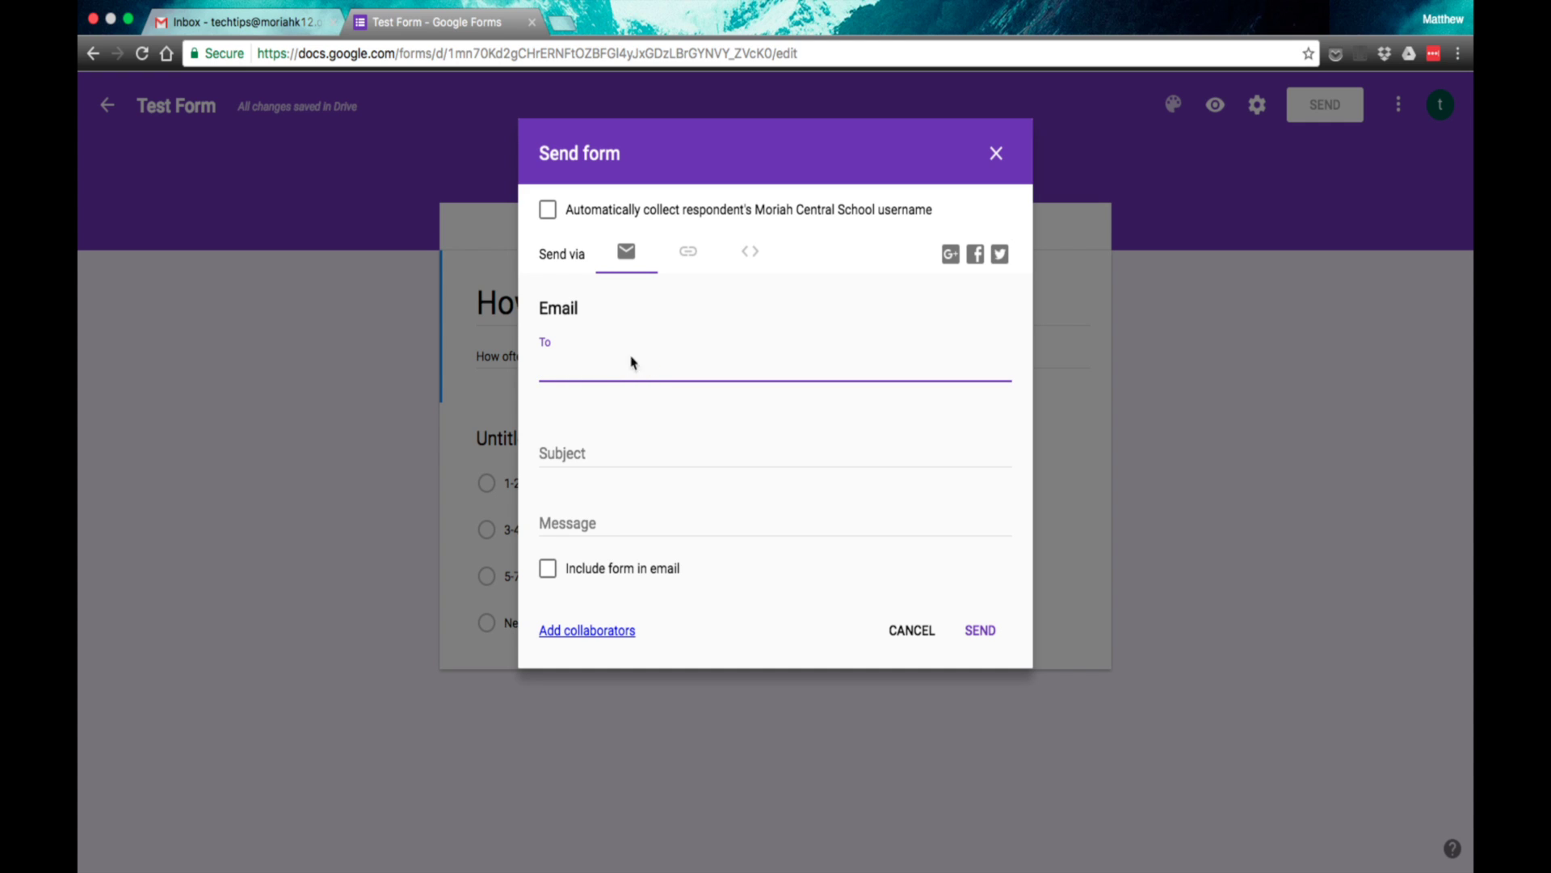
left_click(685, 252)
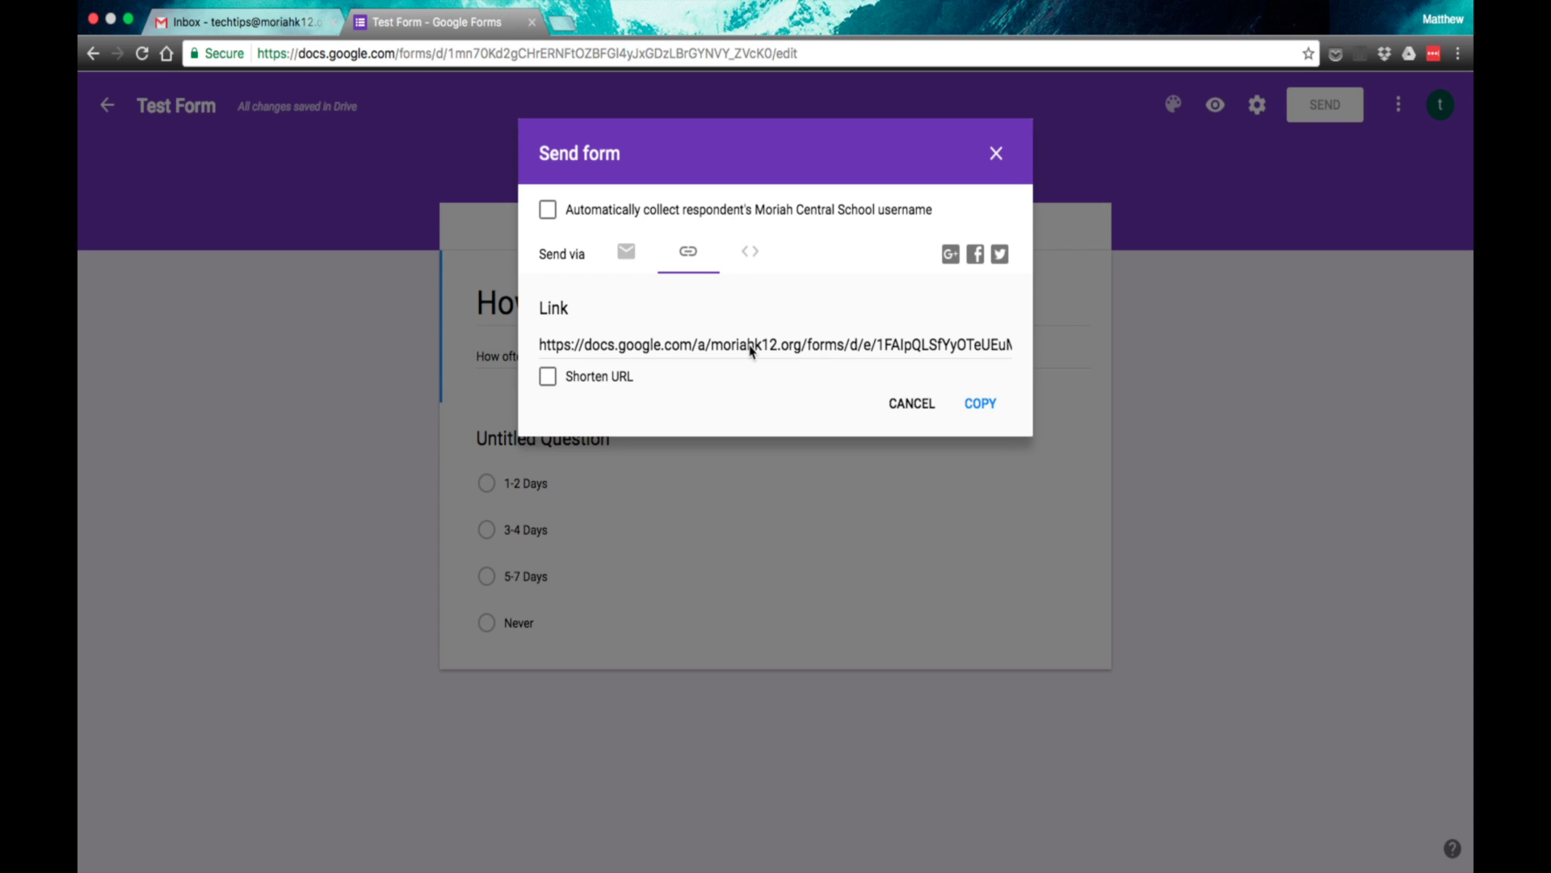
left_click(753, 253)
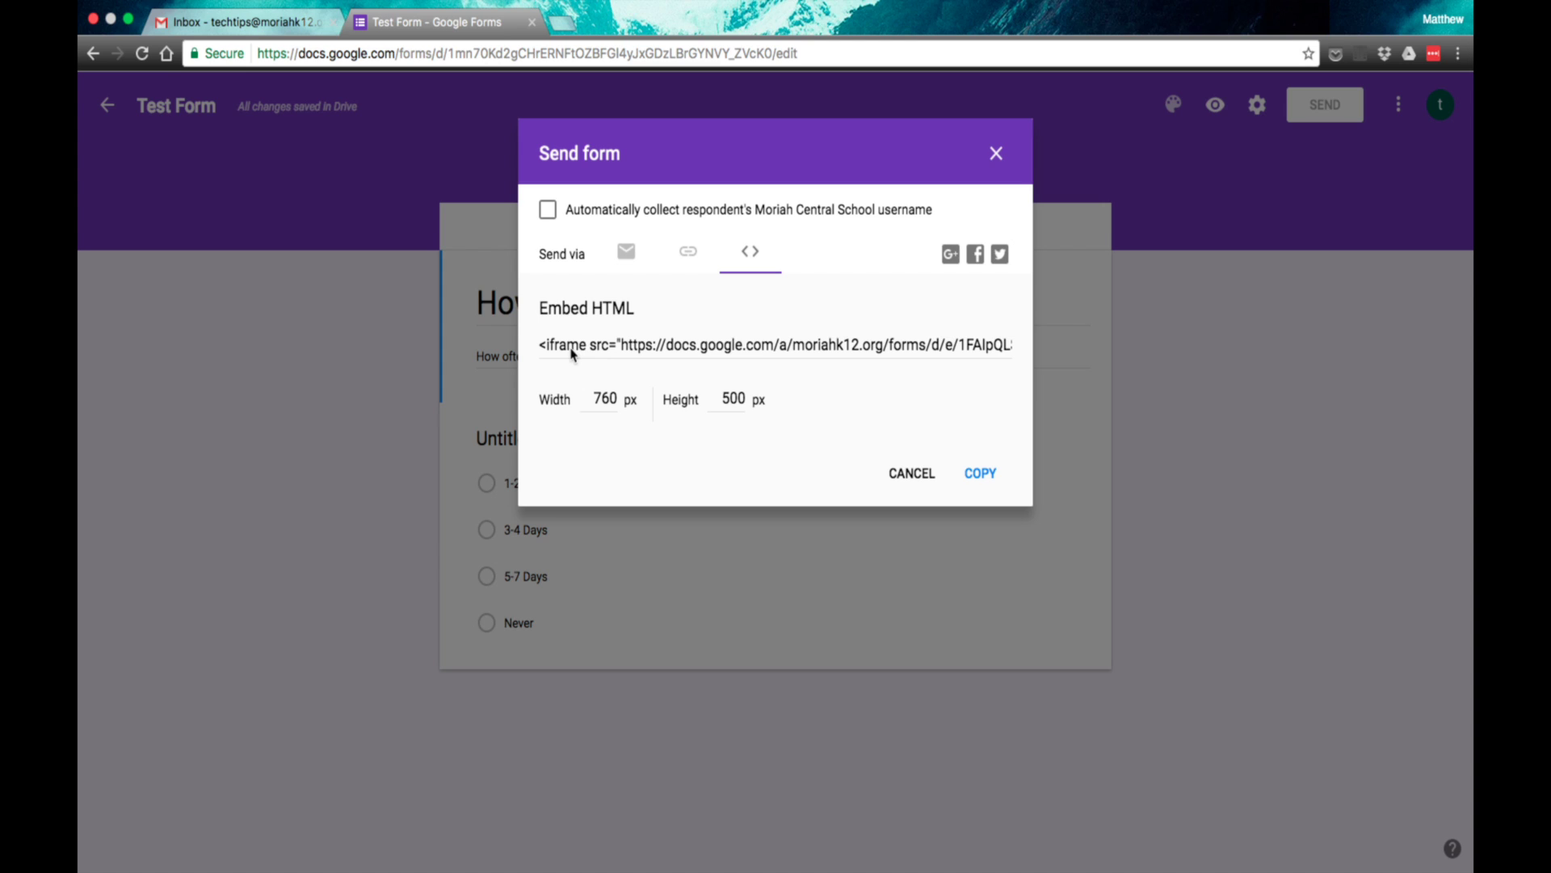
left_click(627, 252)
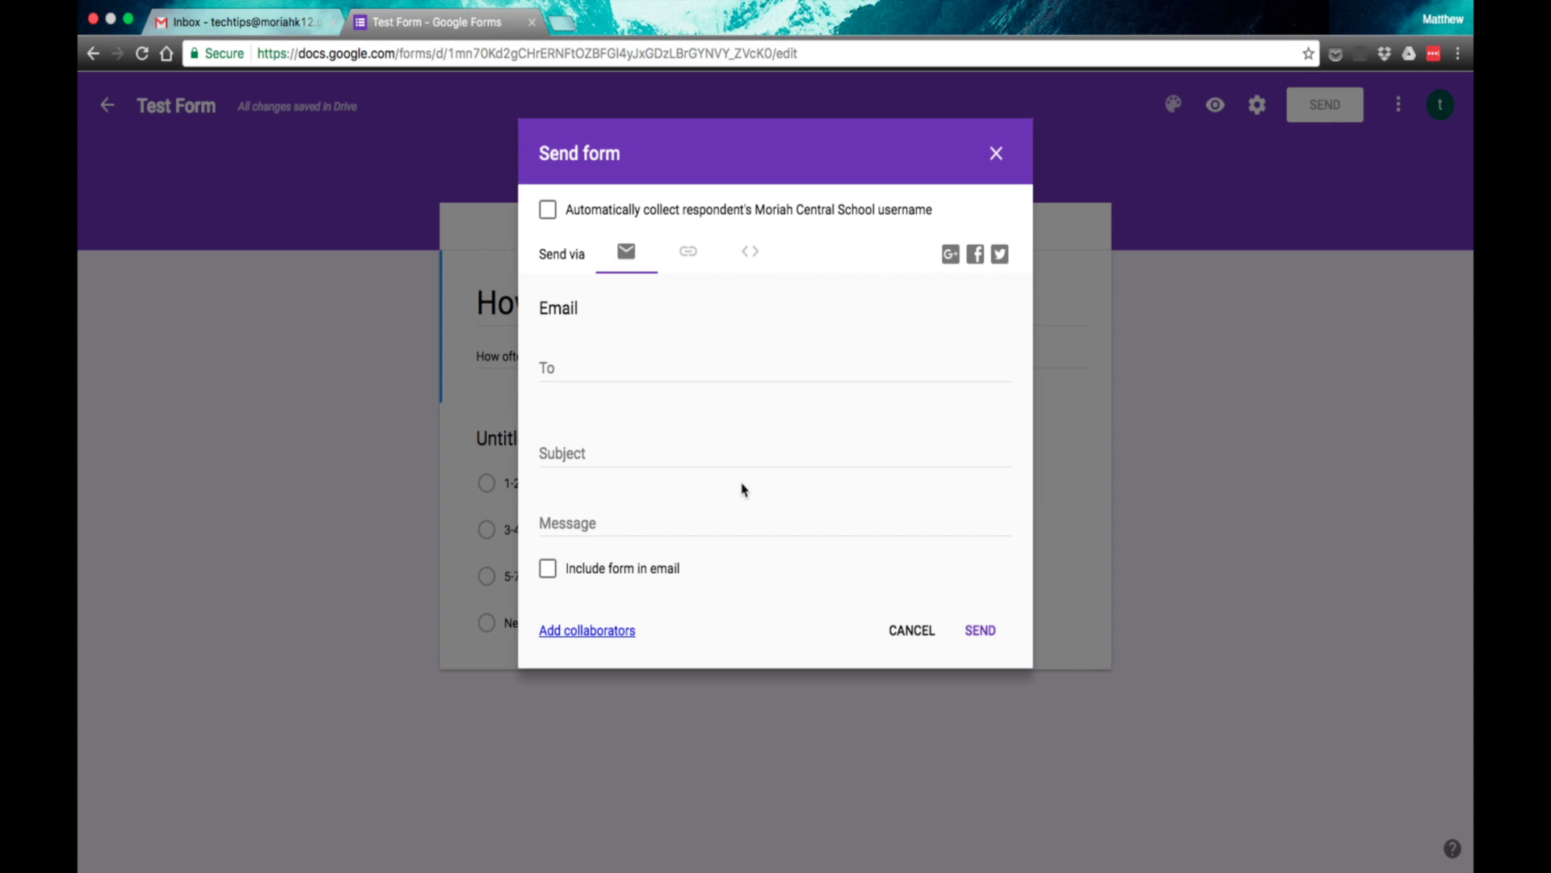
left_click(562, 520)
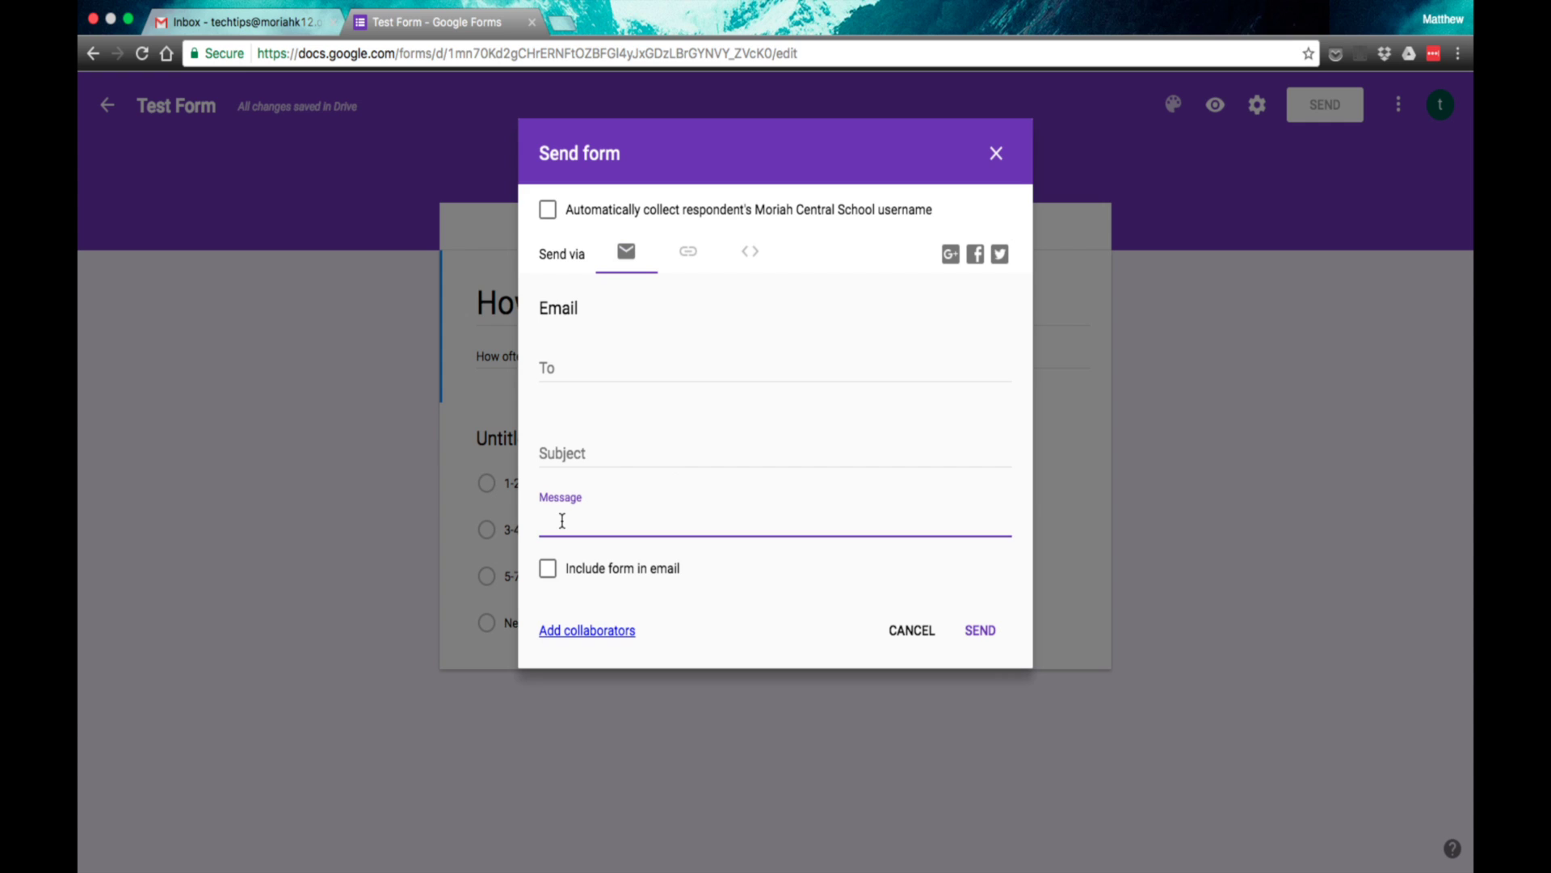
type("Please take this quiz before")
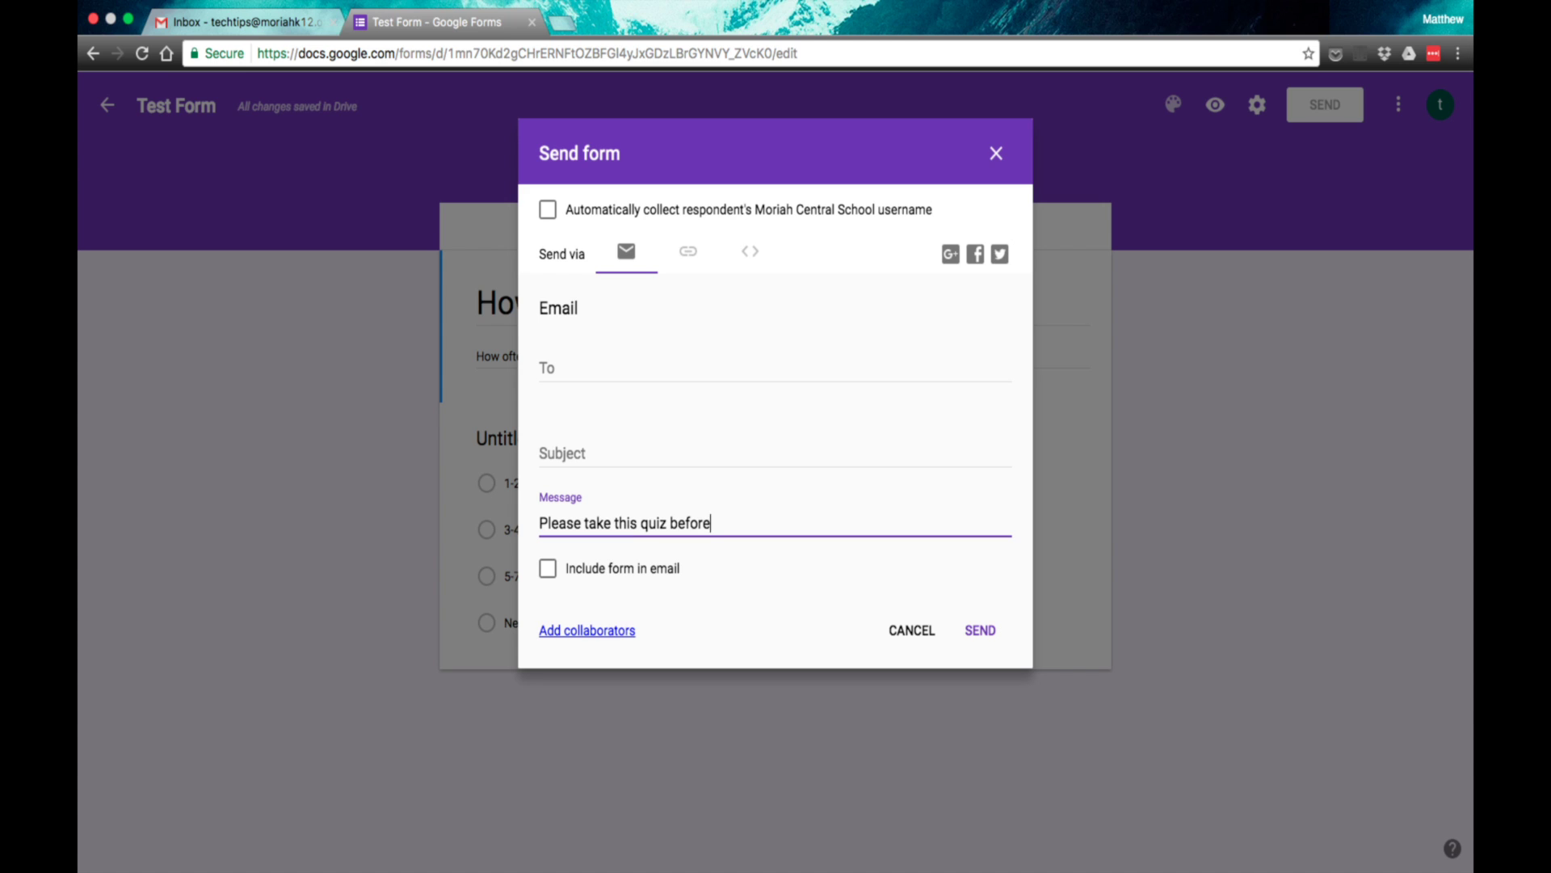
type(" friday.")
left_click(1000, 153)
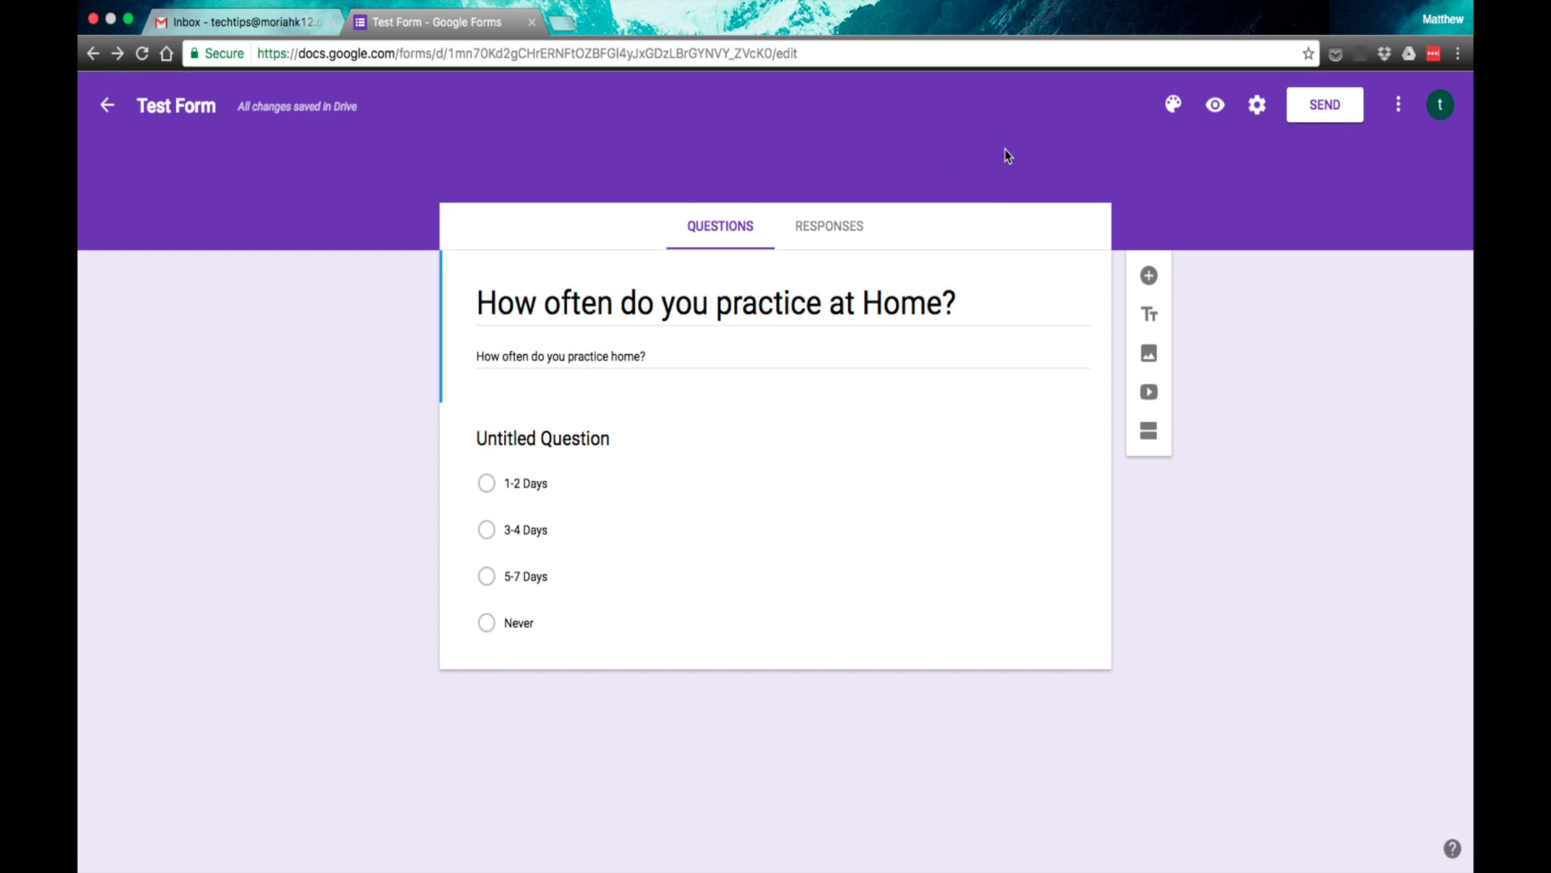
Step: From Forms home, open 'How often do you practice at Home?' and view its 12 responses
left_click(102, 110)
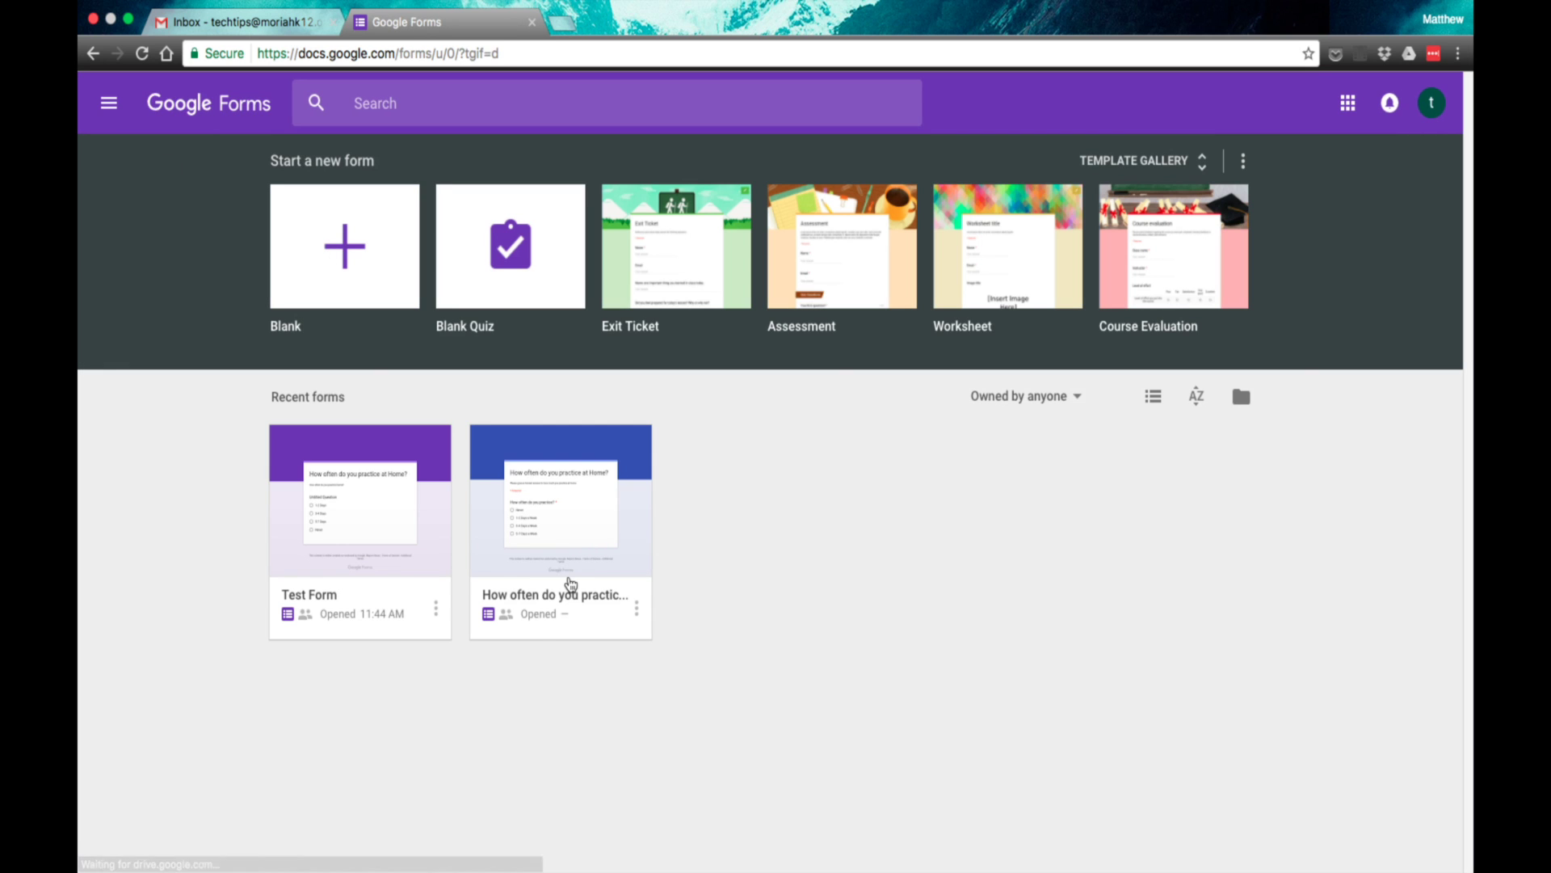
left_click(642, 530)
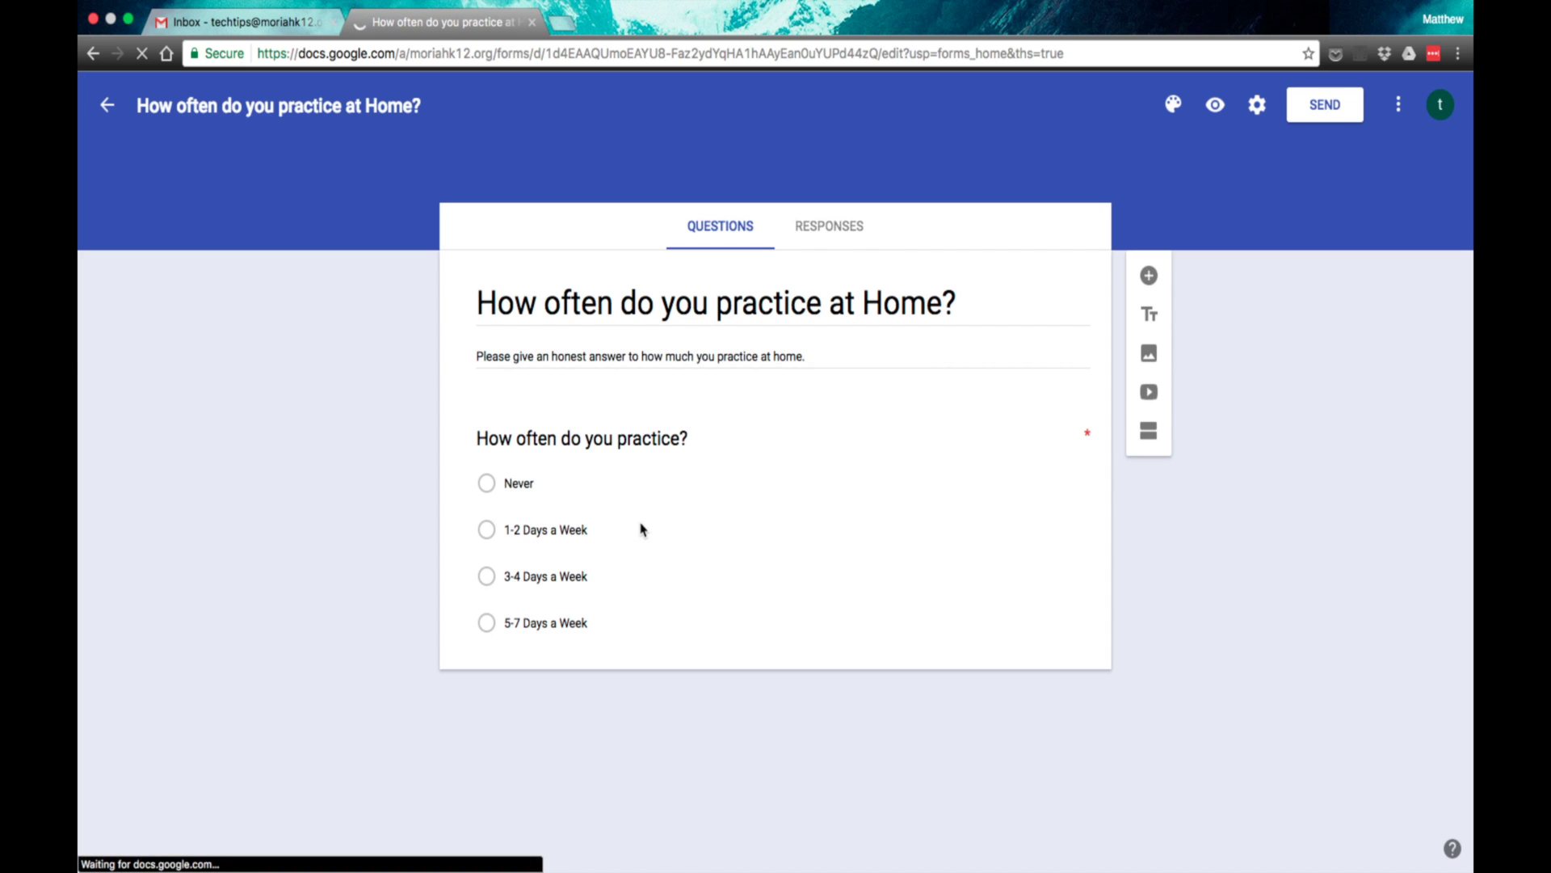
left_click(824, 225)
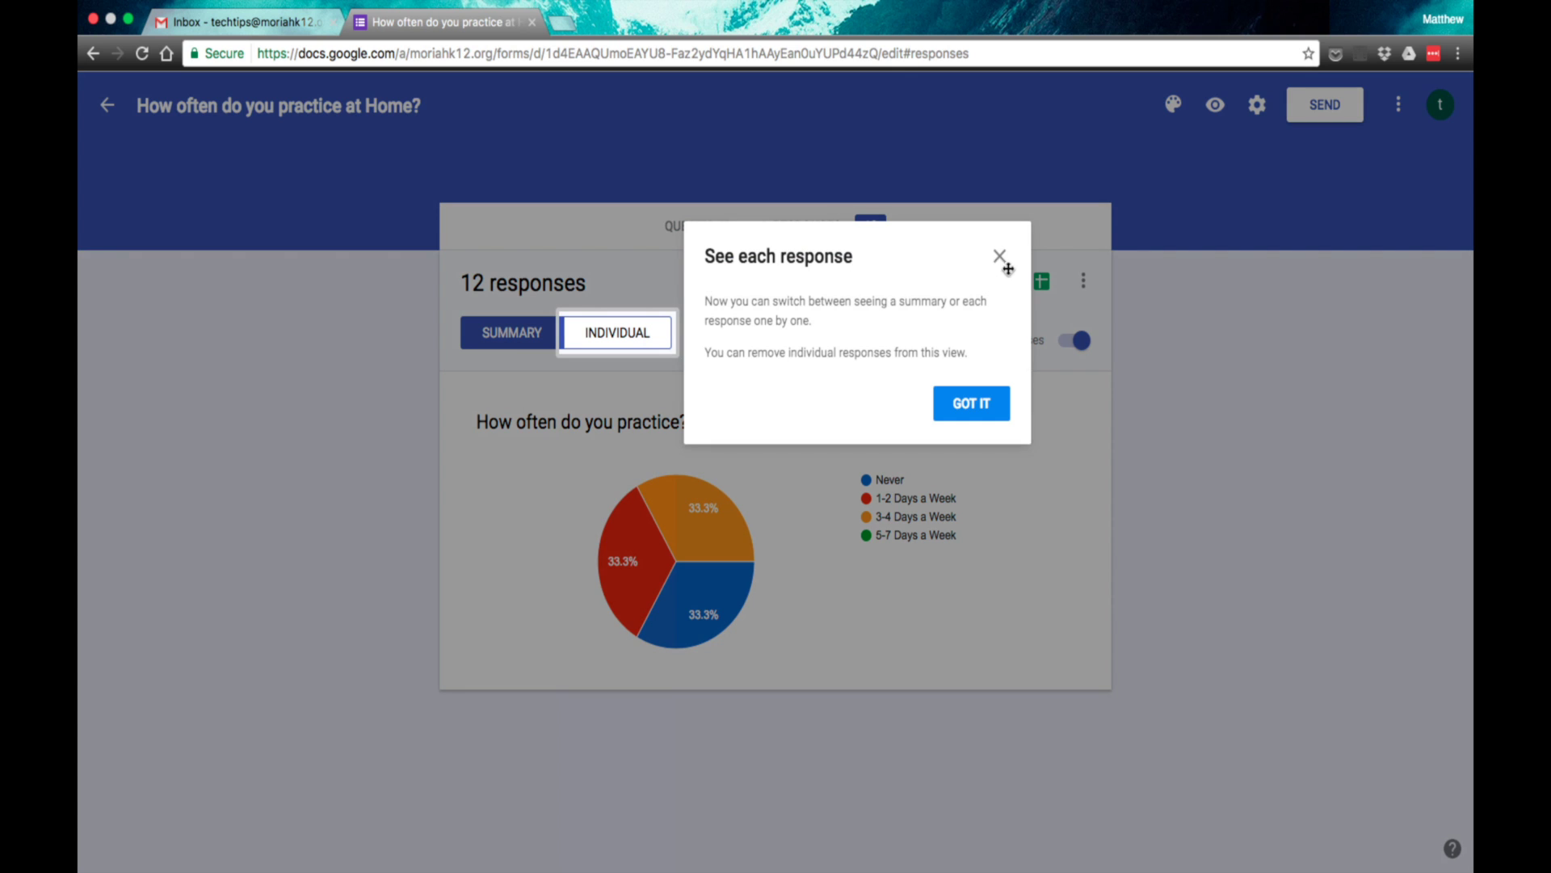
Step: Dismiss the responses tip and inspect the pie chart's answer slices
left_click(1000, 257)
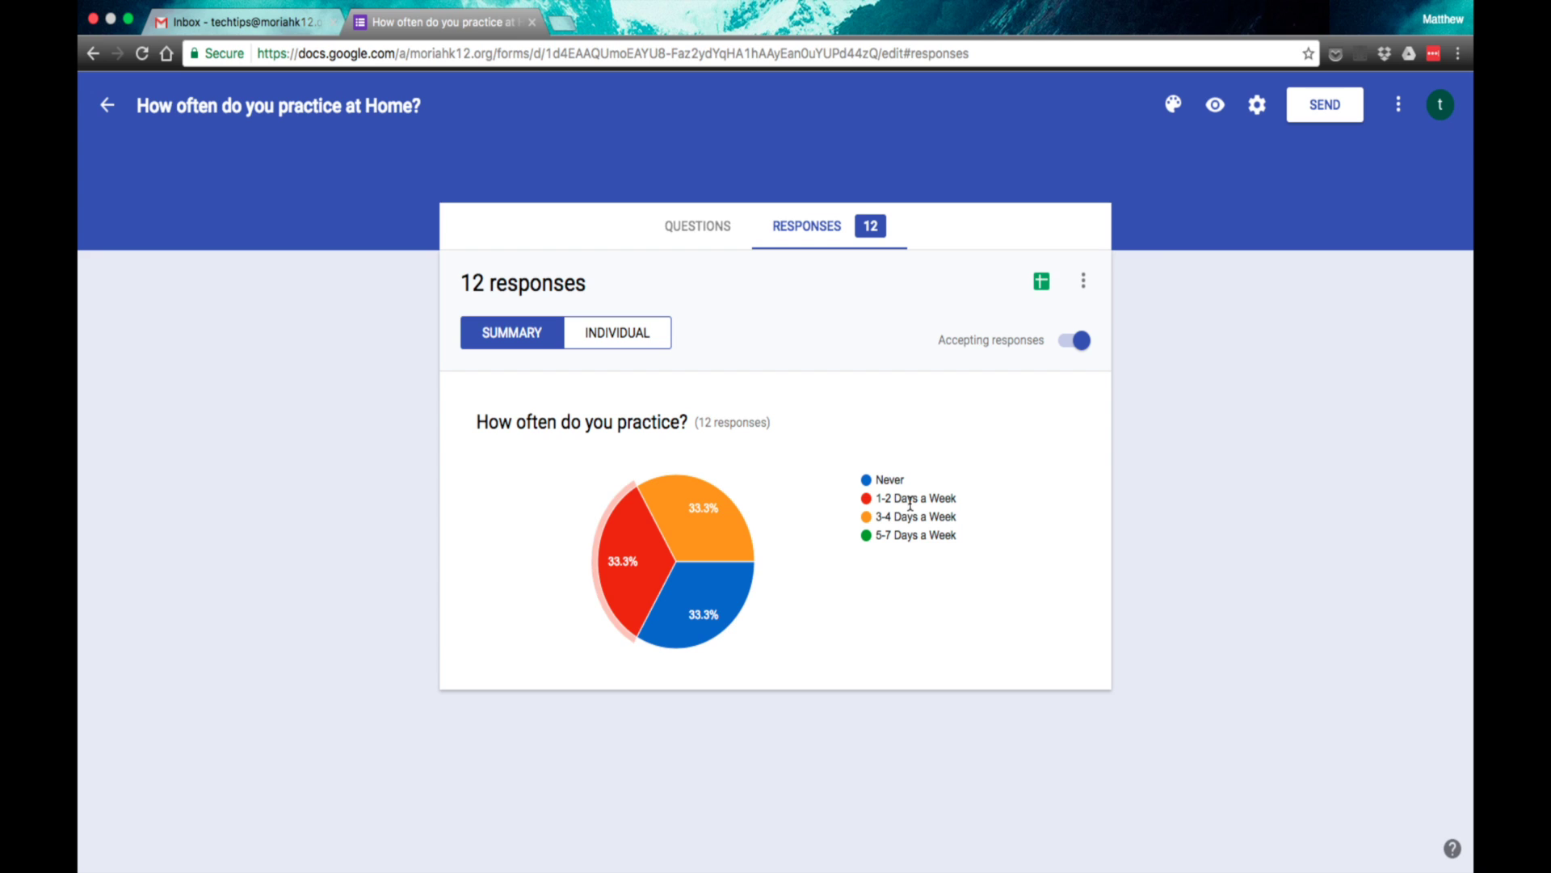
mouse_move(695, 602)
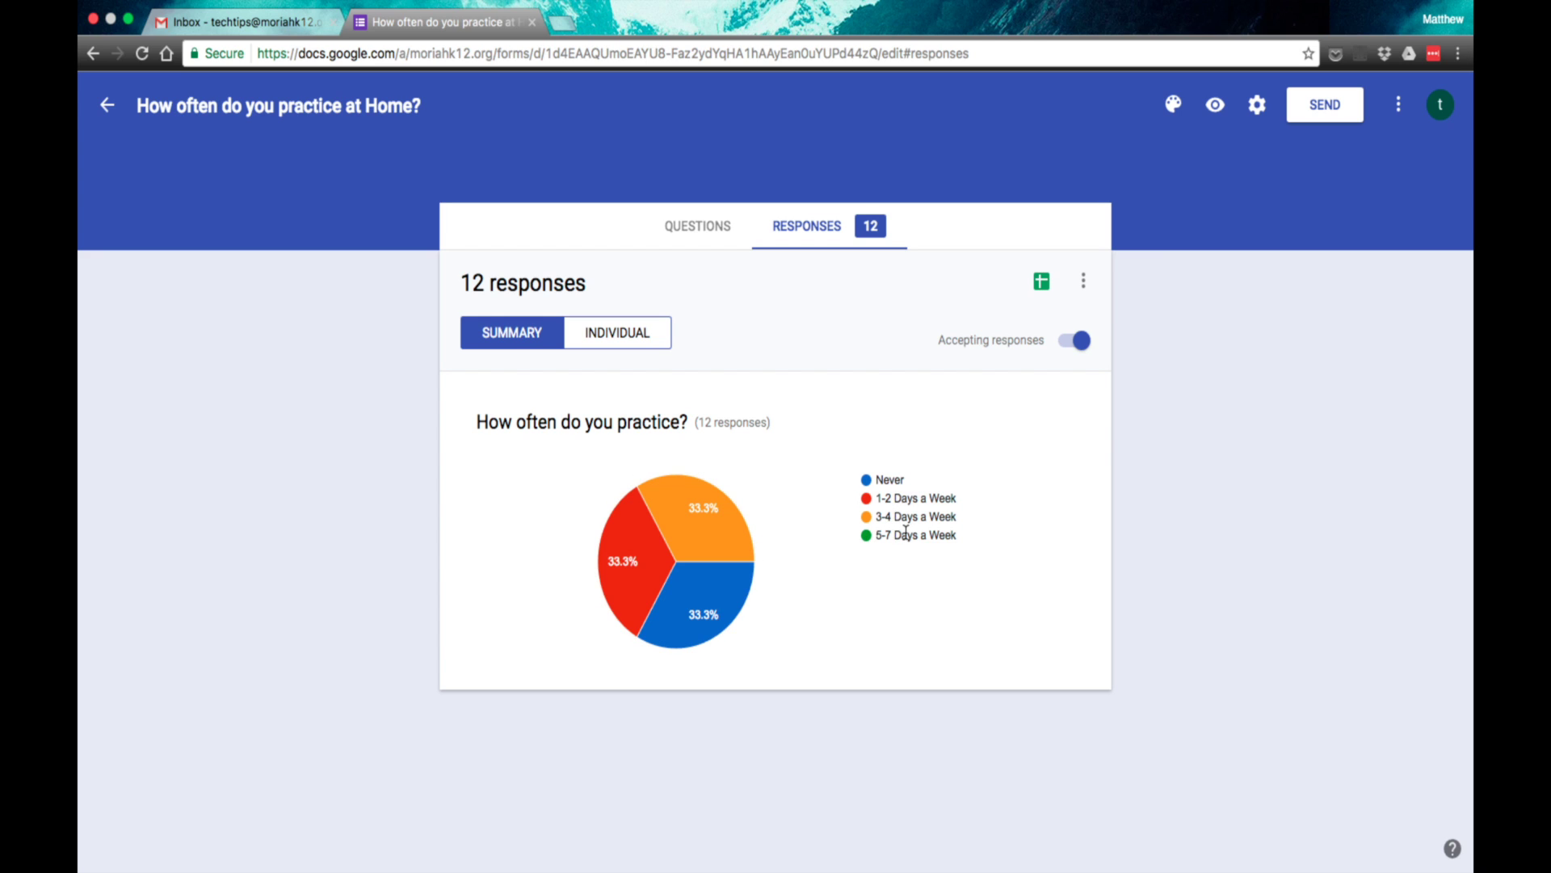
mouse_move(669, 490)
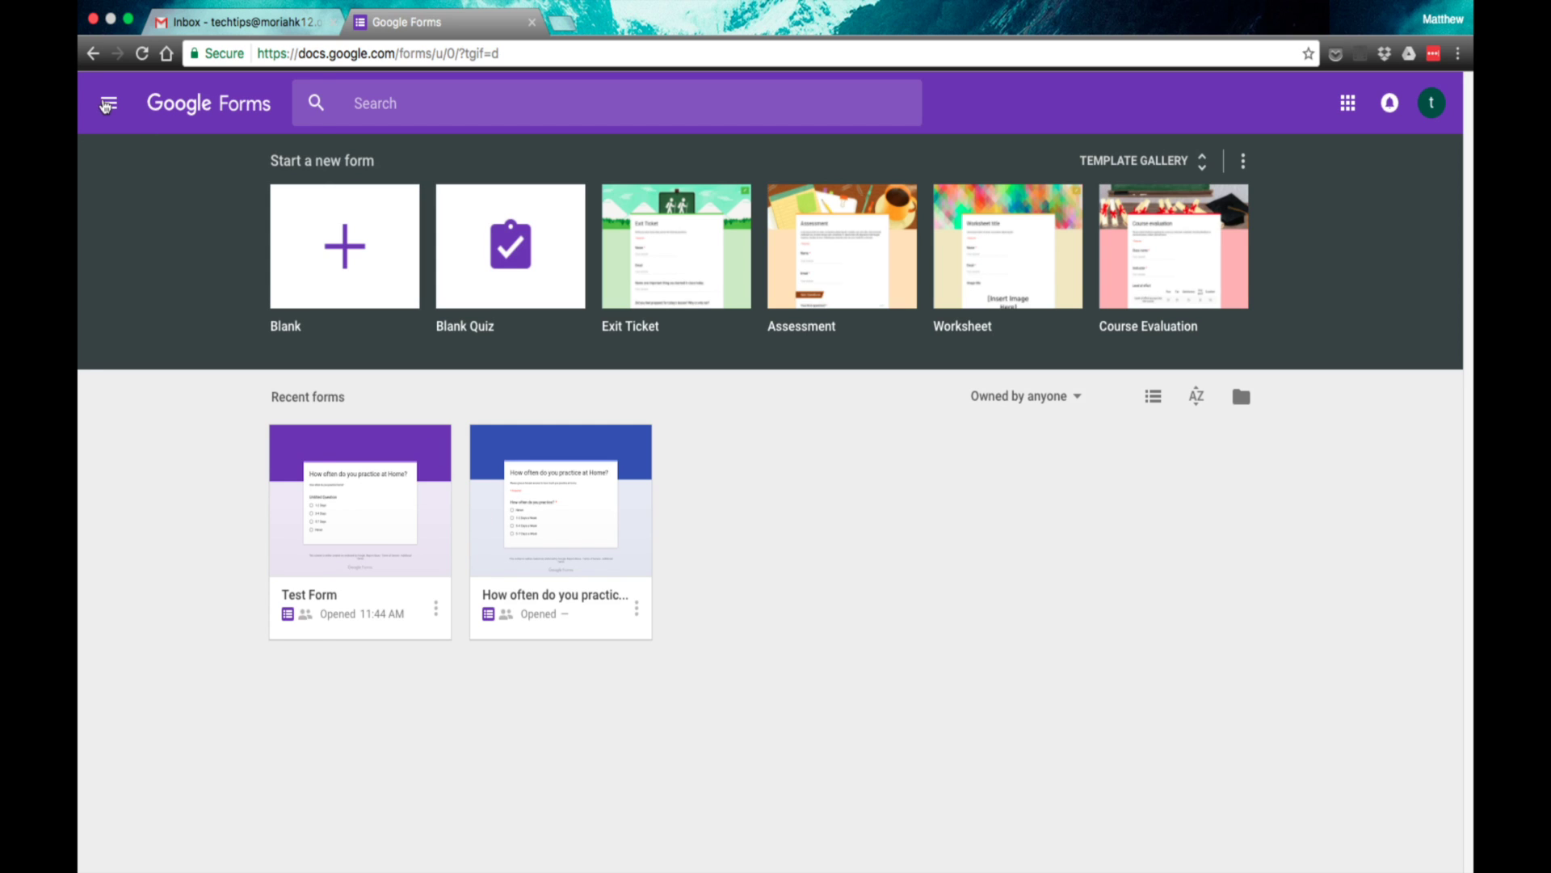
left_click(108, 103)
Step: In Sheets, open 'How often do you practice at Home? (Responses)' and review its 12 answers and column chart
left_click(140, 235)
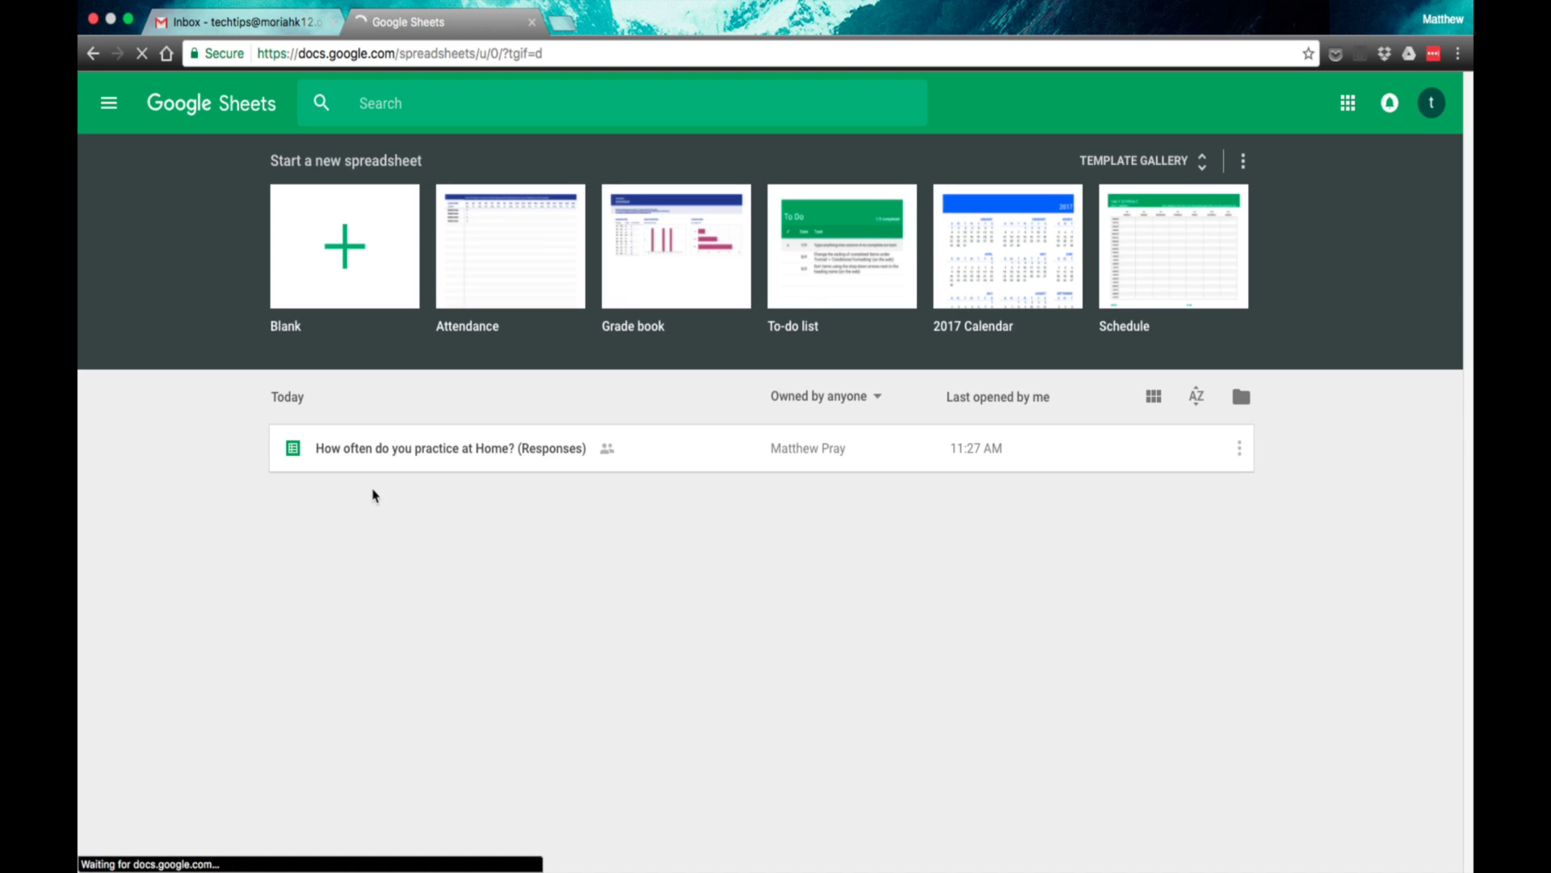
left_click(420, 458)
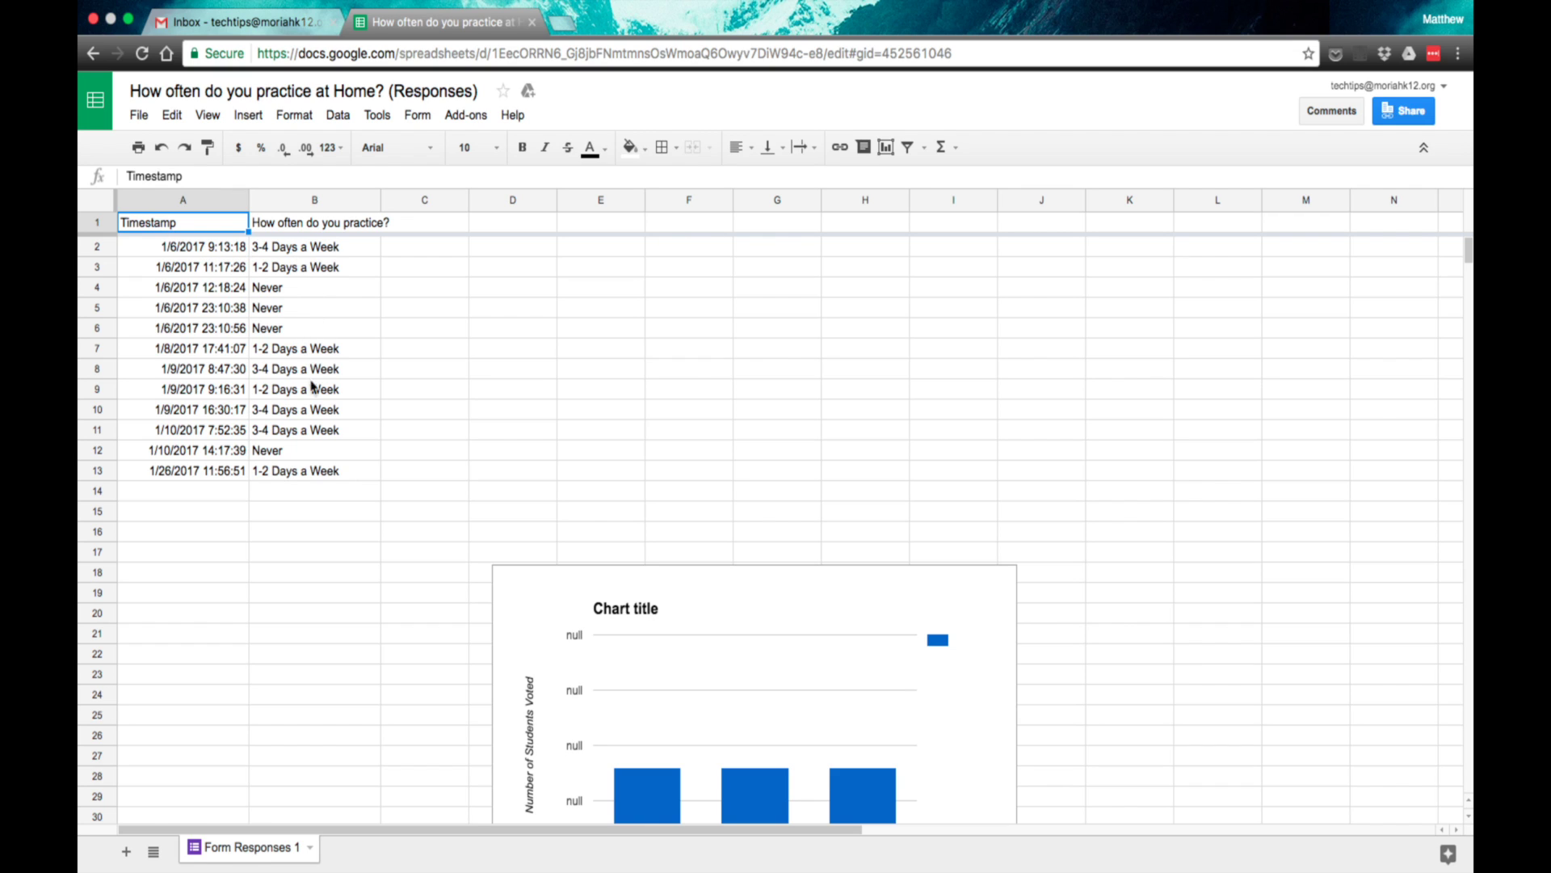
scroll(490, 581, "down", 3)
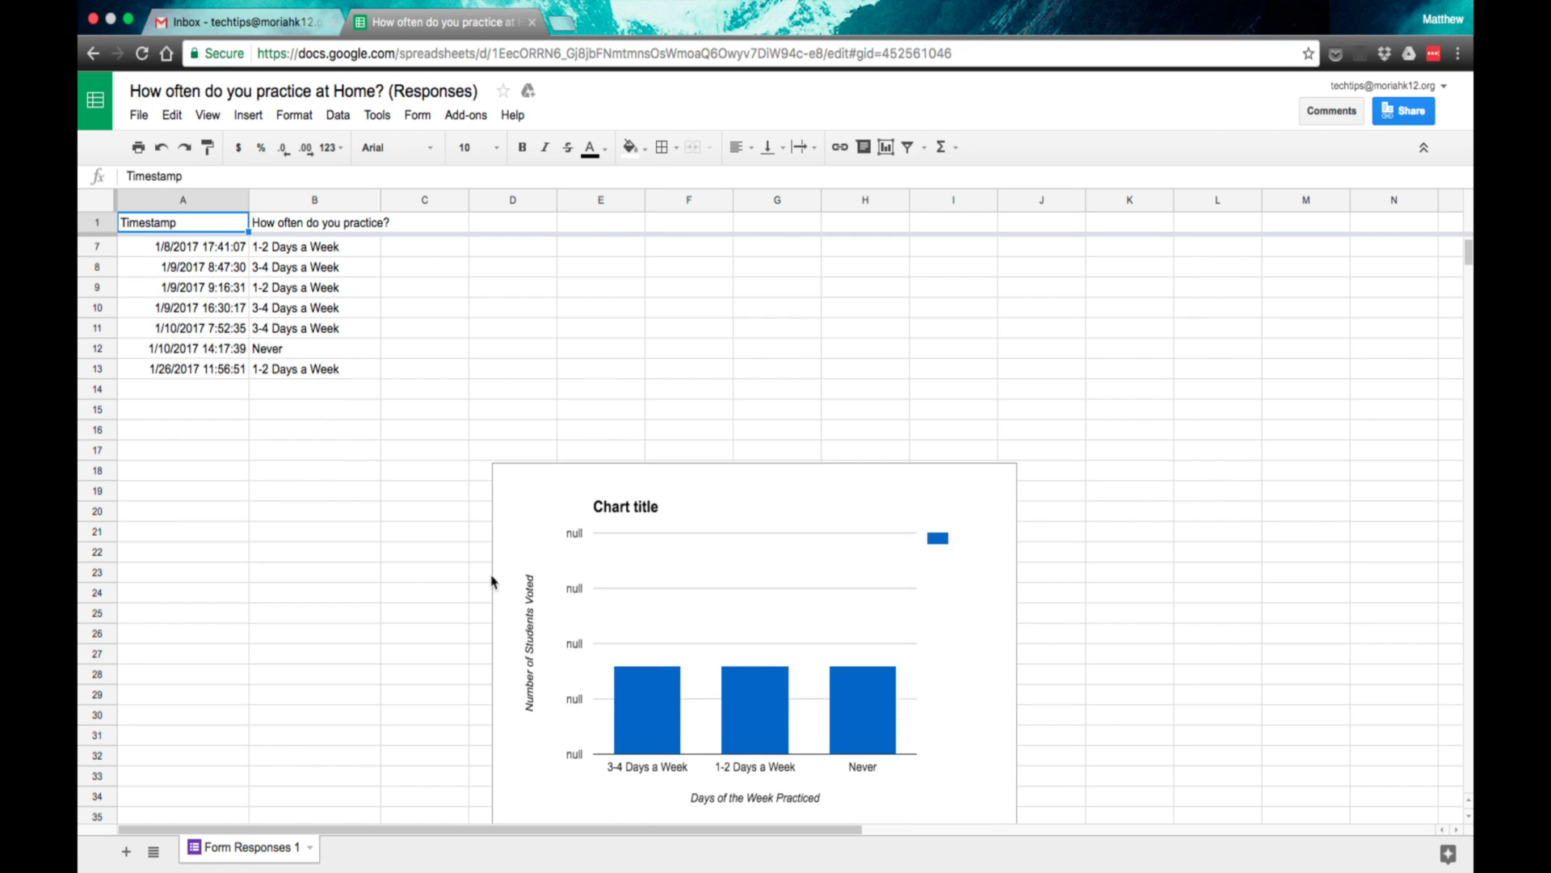
scroll(491, 580, "down", 1)
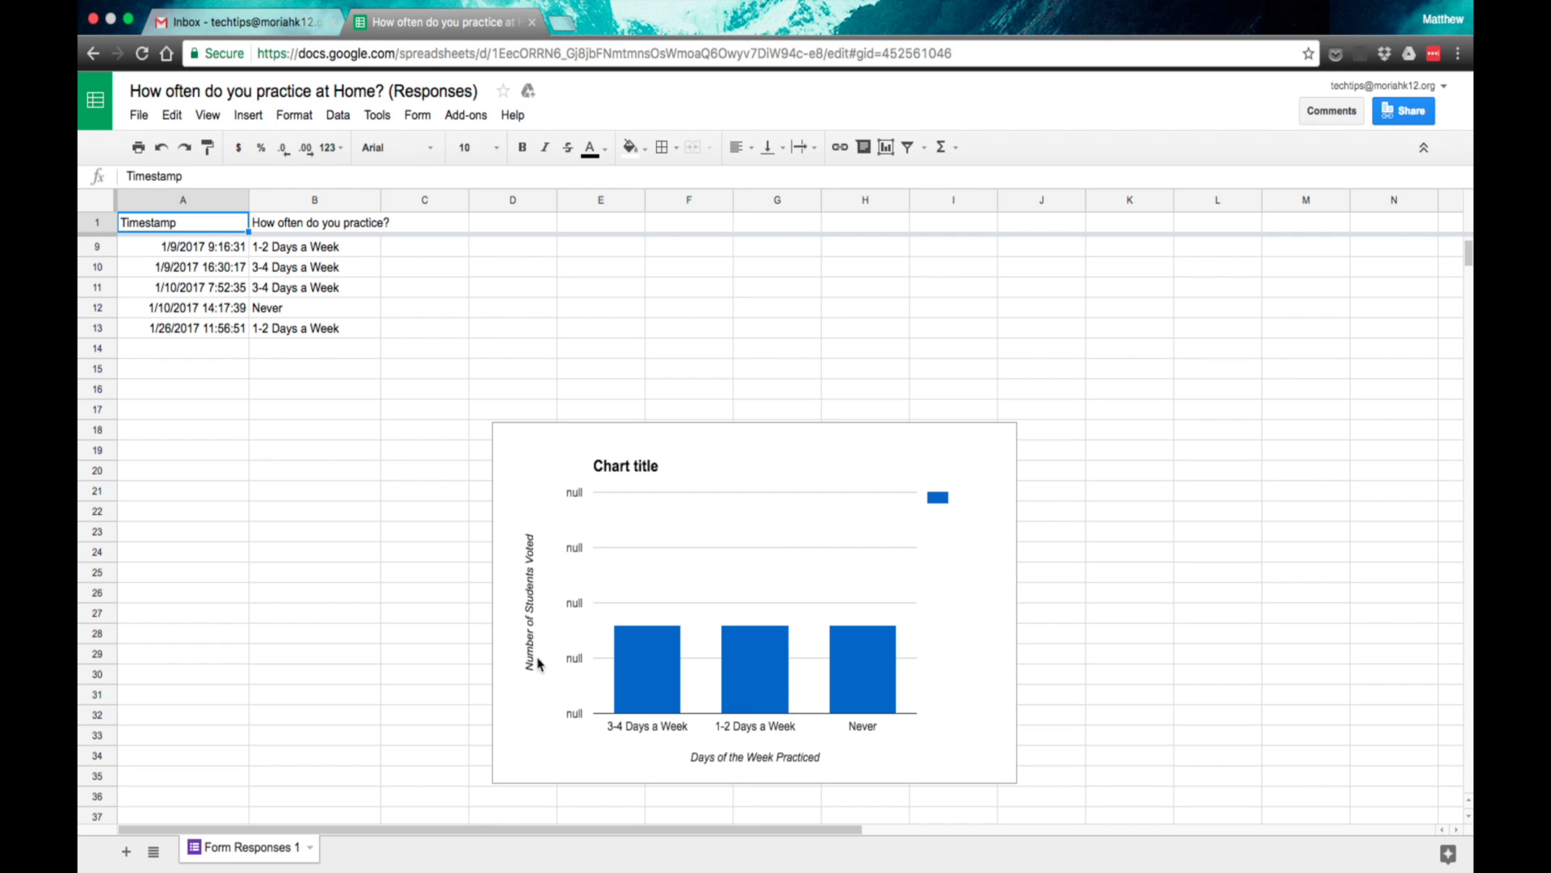
scroll(675, 547, "up", 4)
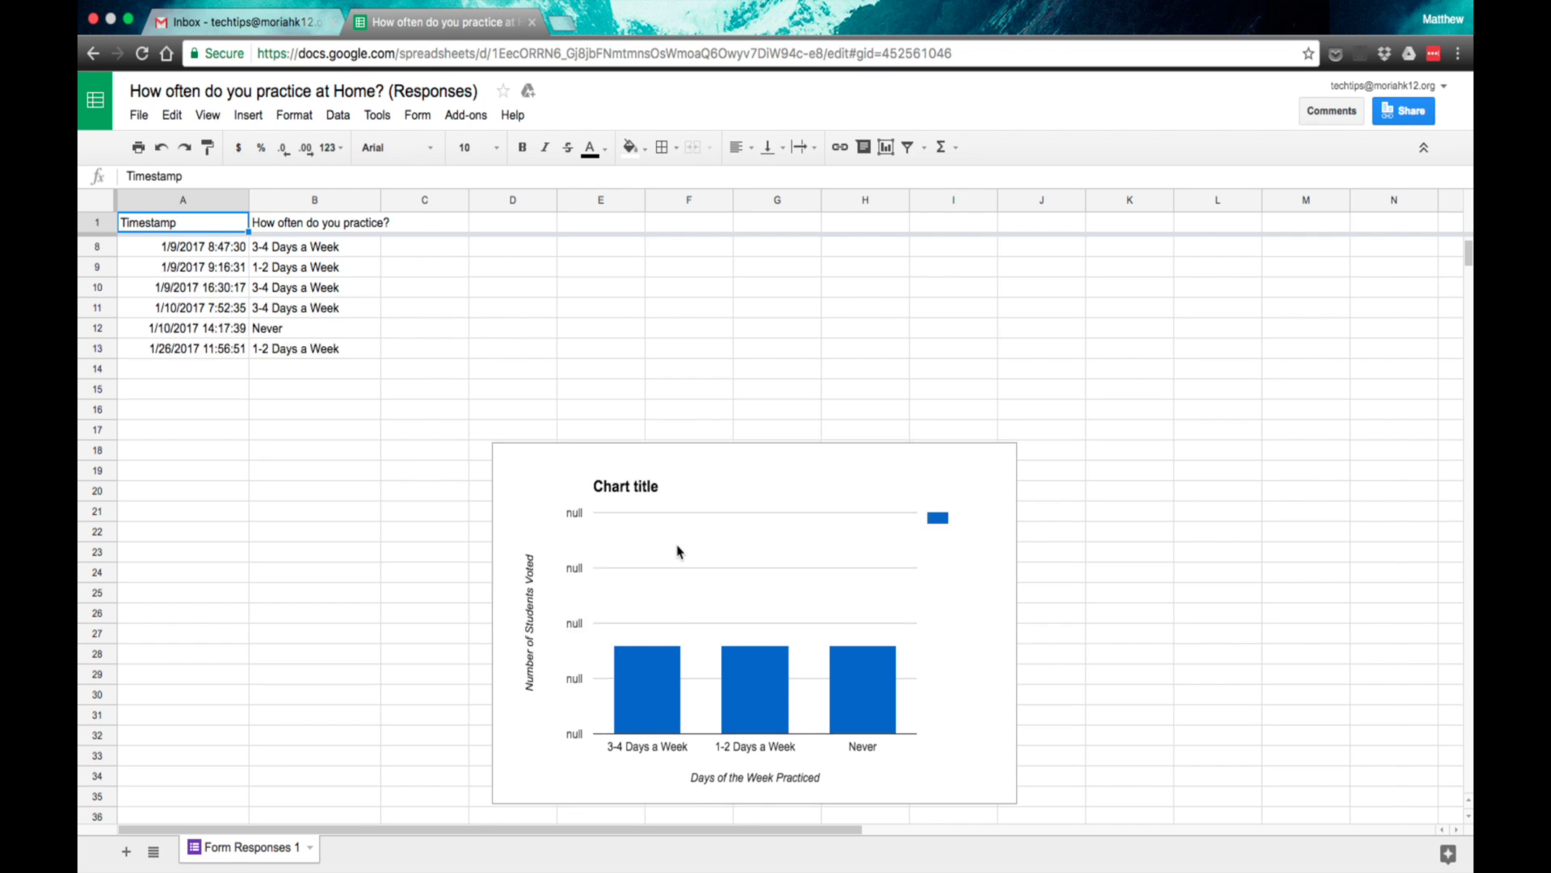
scroll(679, 547, "right", 2)
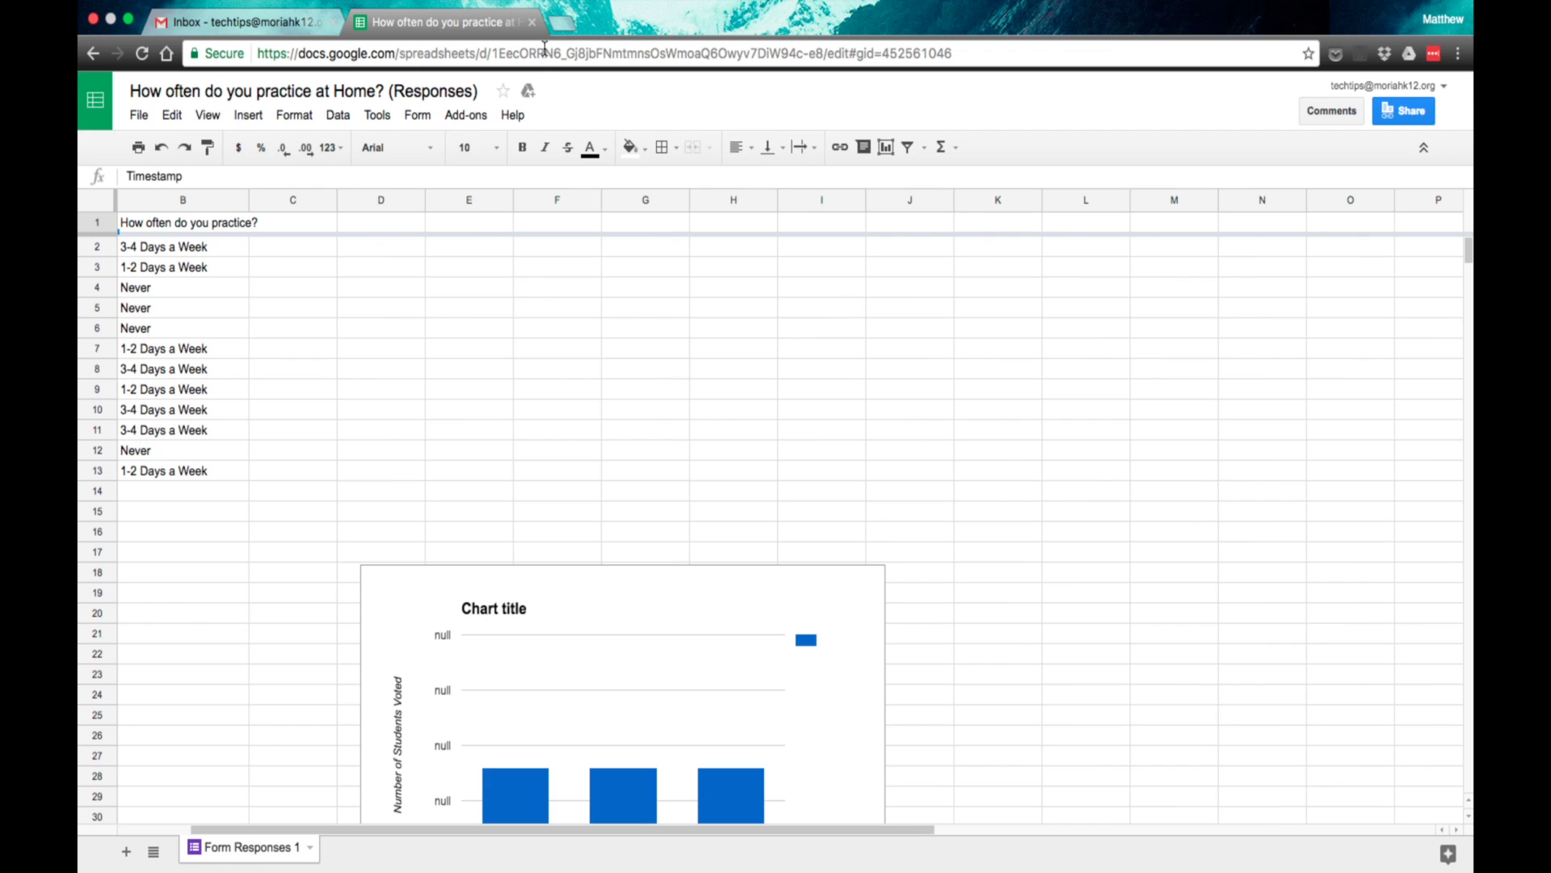